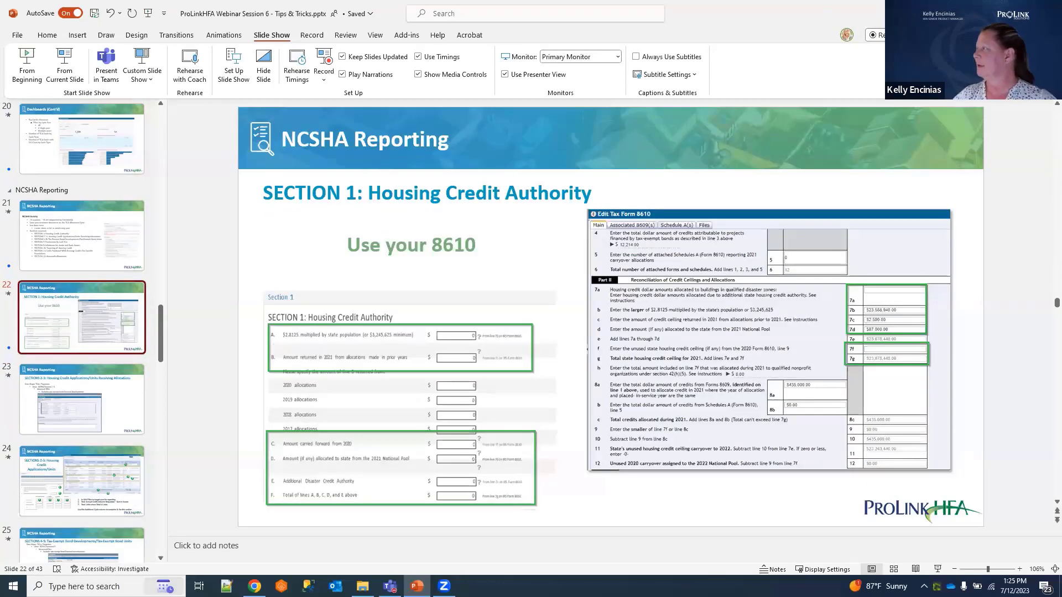
Switch to ProLink HFA in the browser and open the 2021 record from the TCA Tax Form 8610 utility.
key(alt+Tab)
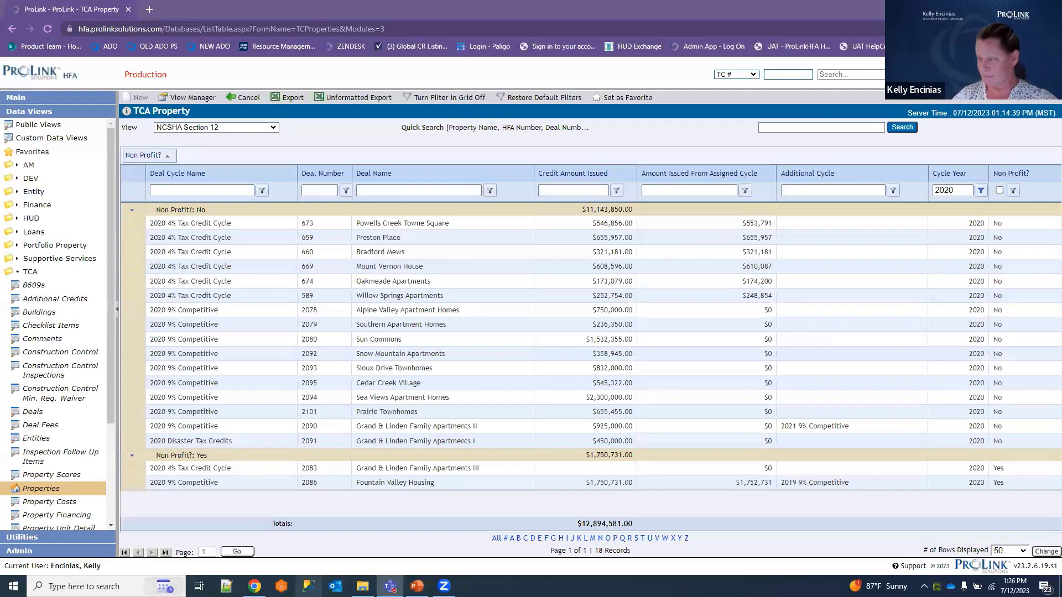
key(alt+Tab)
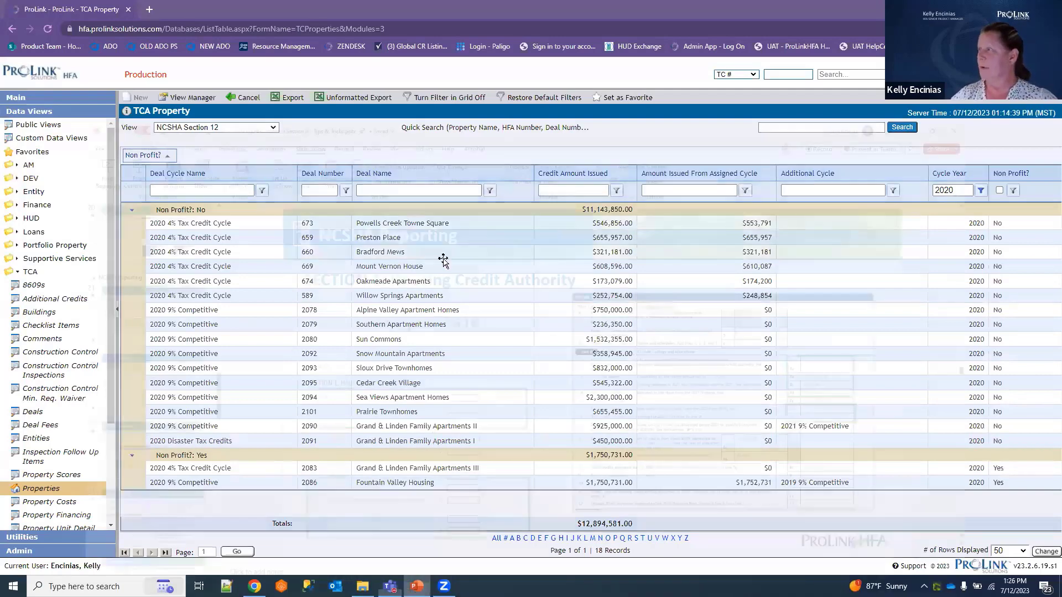
key(alt+Tab)
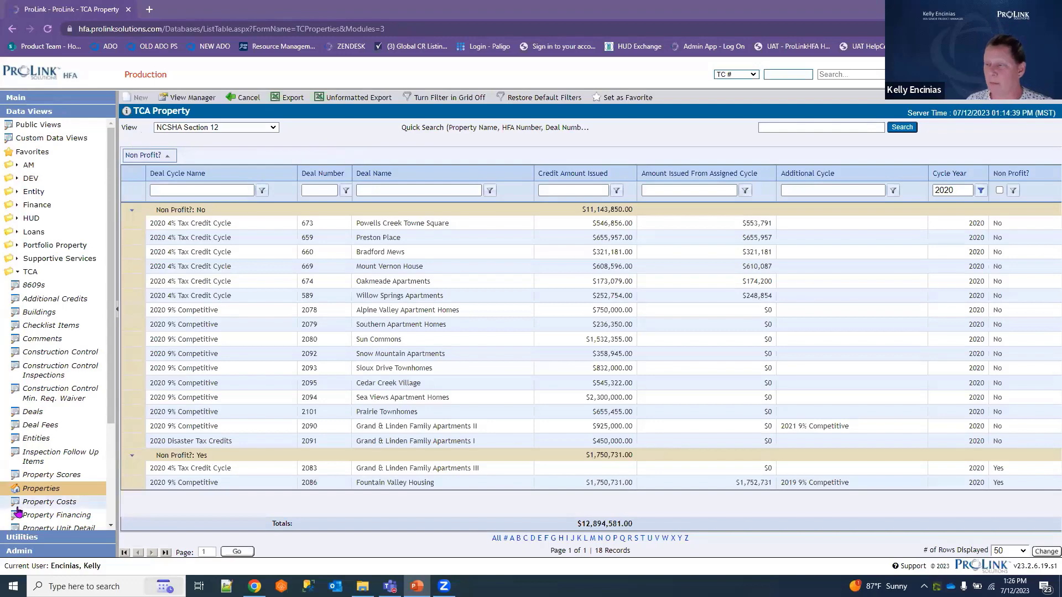
click(47, 539)
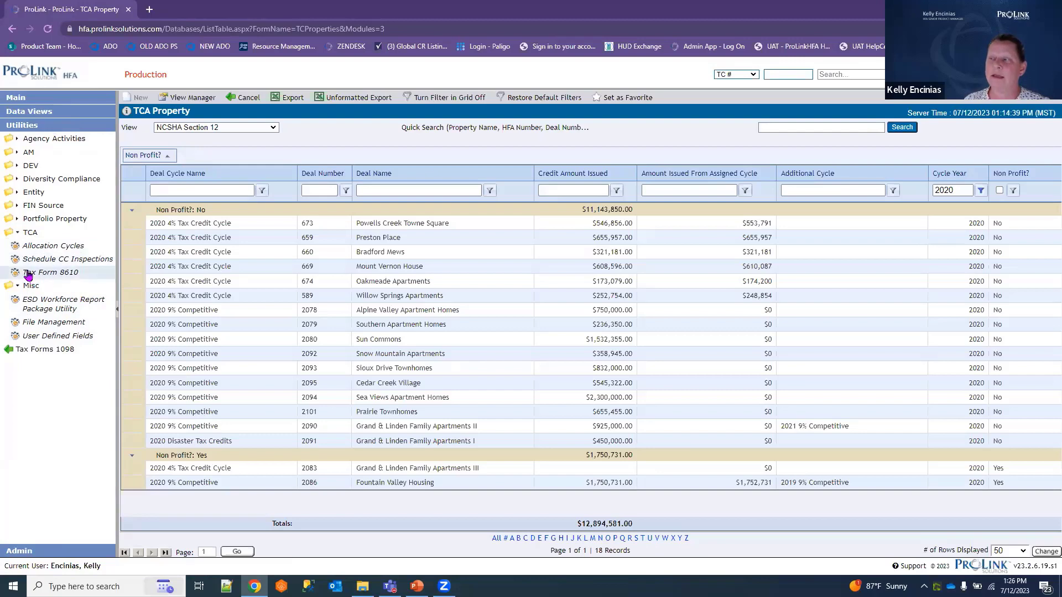
click(54, 273)
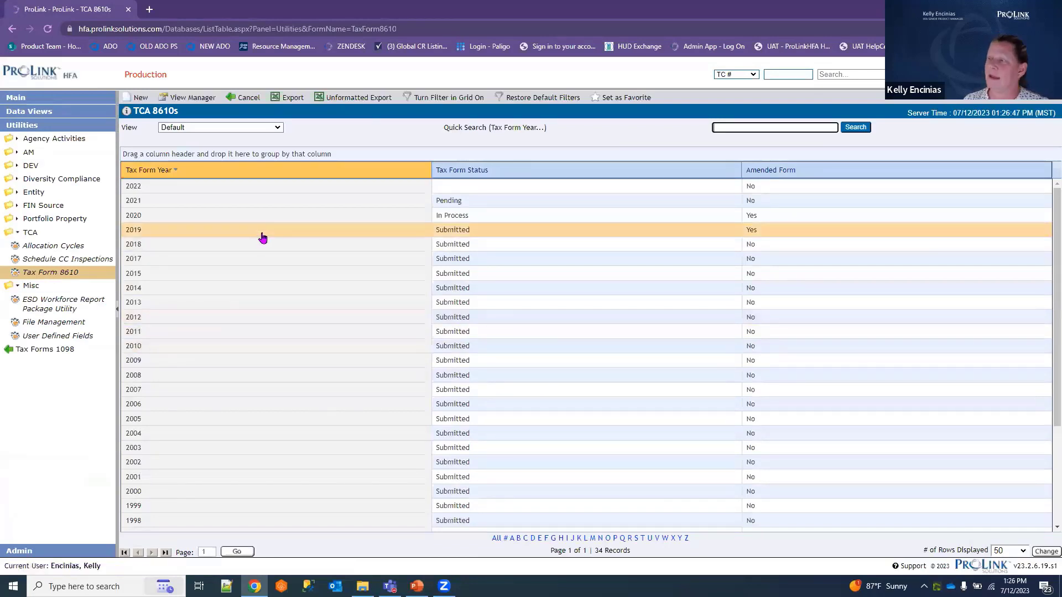
click(296, 208)
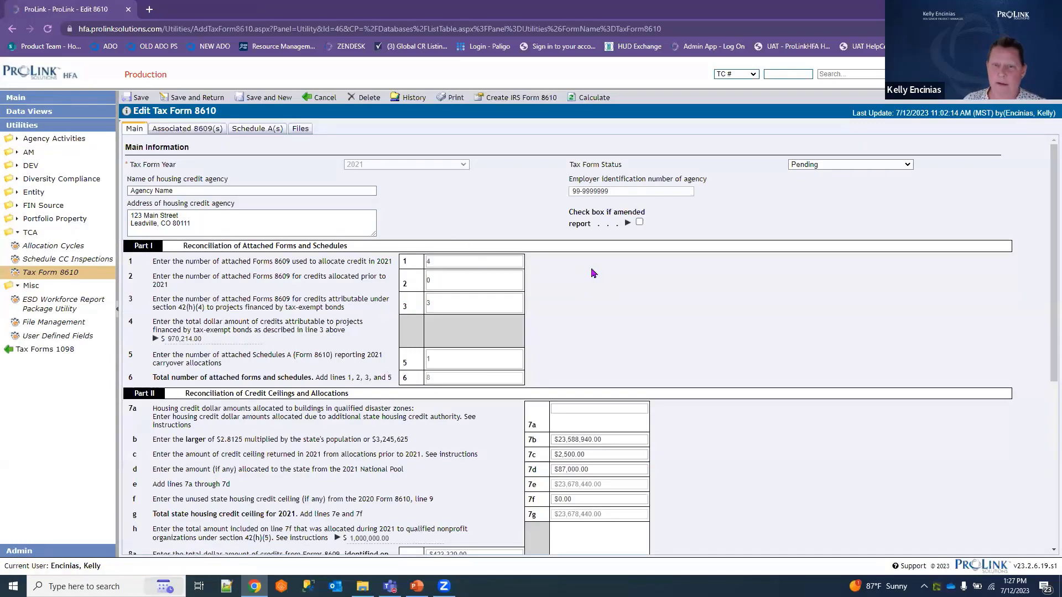
Review the Part II credit ceiling lines of the 2021 Form 8610, plus its associated 8609s and Schedule As.
scroll(594, 273, down, 2)
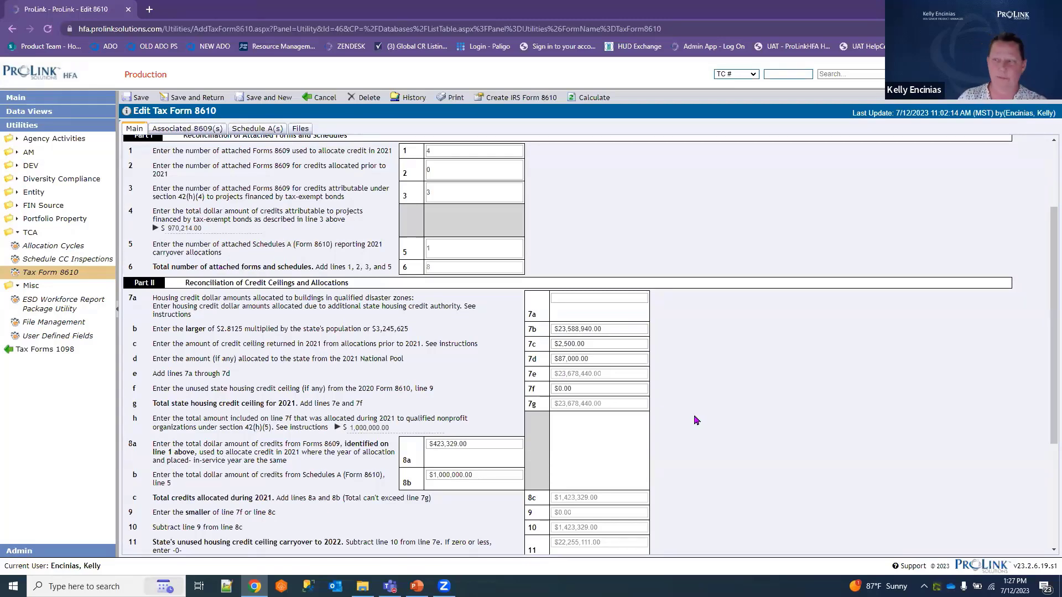
click(189, 132)
click(251, 132)
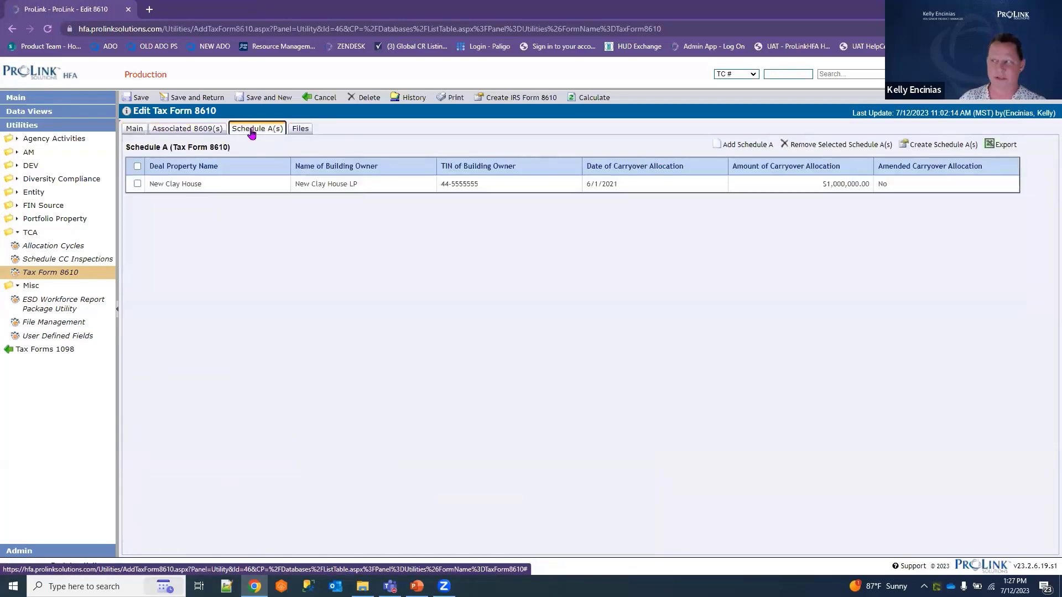
click(134, 132)
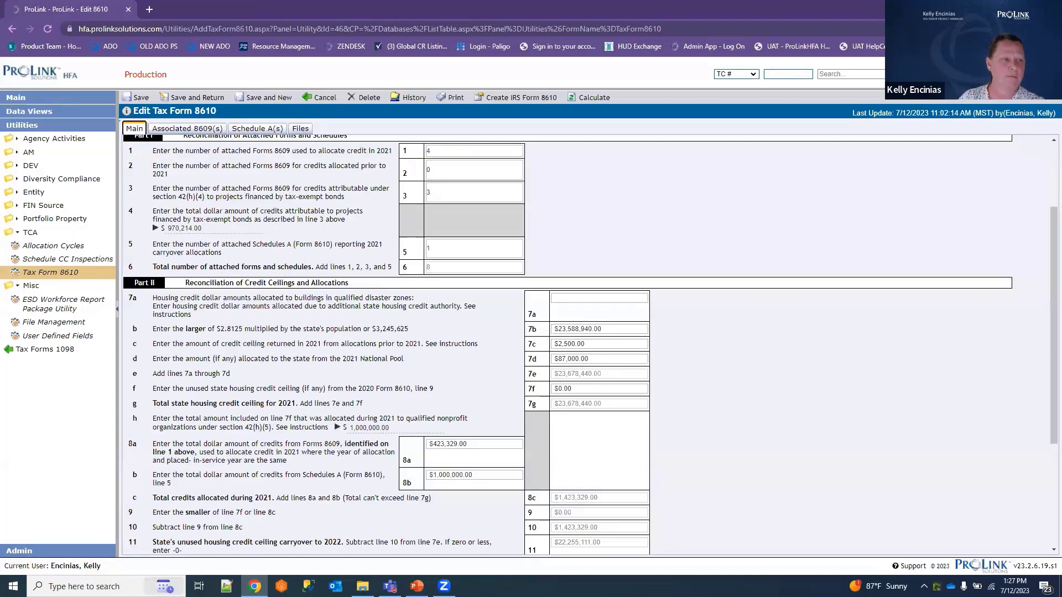
Open the TCA Properties data view and display the NCSHA Sections 2-3 view.
key(alt+Tab)
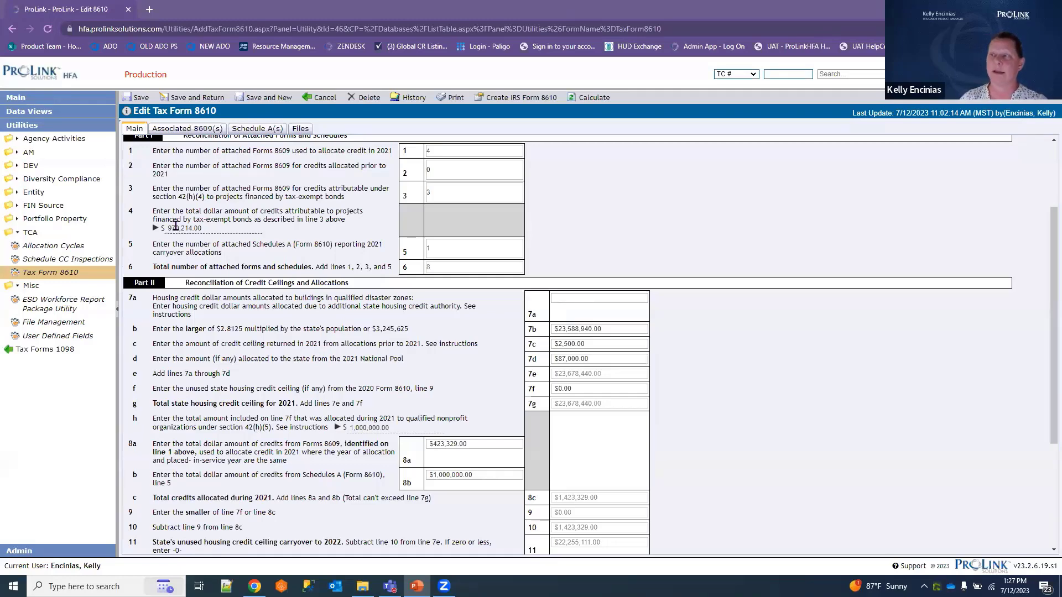
click(70, 116)
click(70, 116)
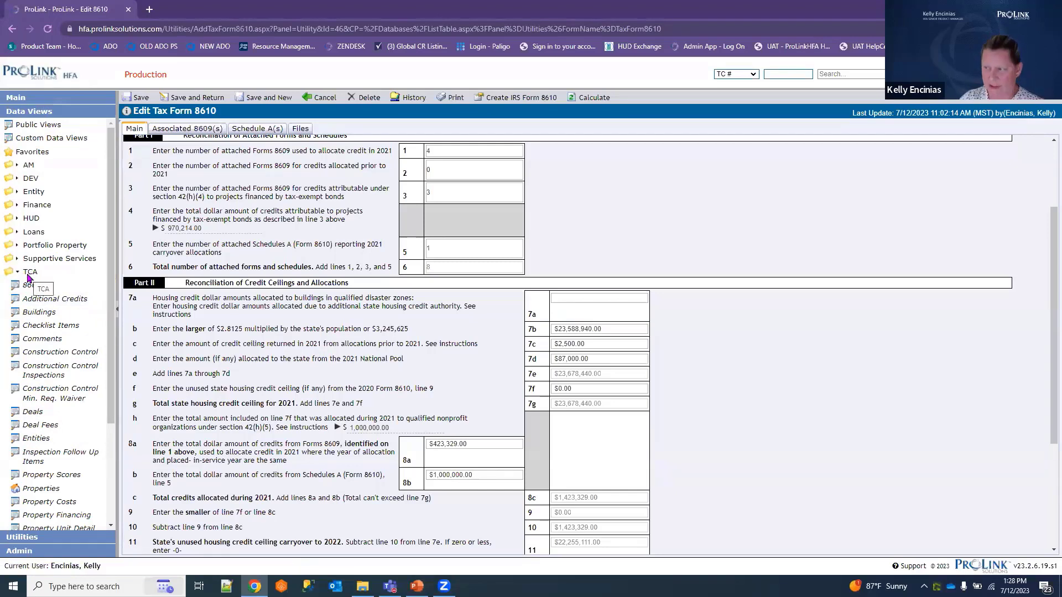
click(30, 493)
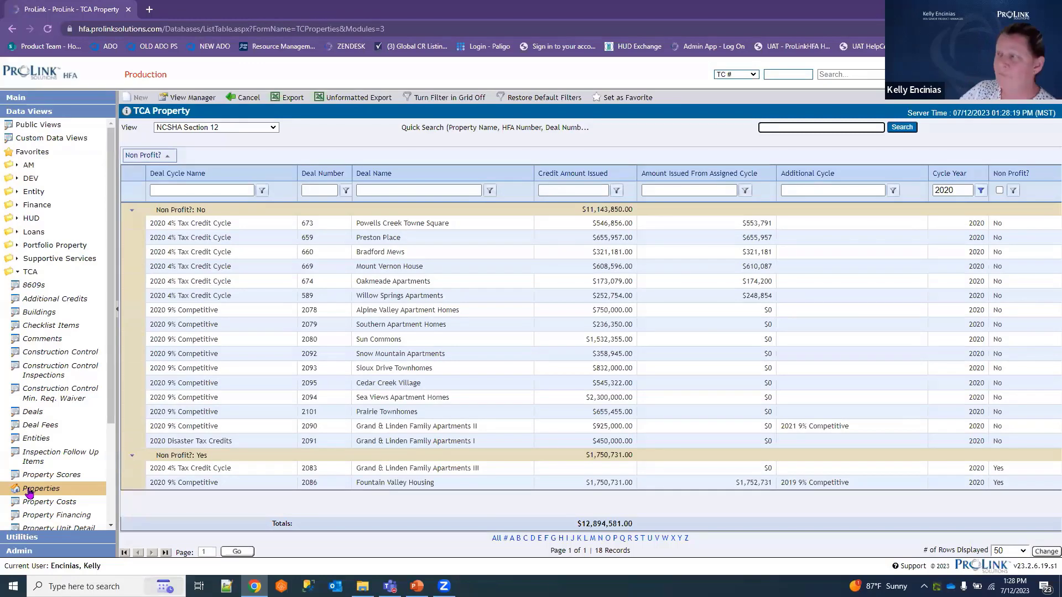
click(272, 128)
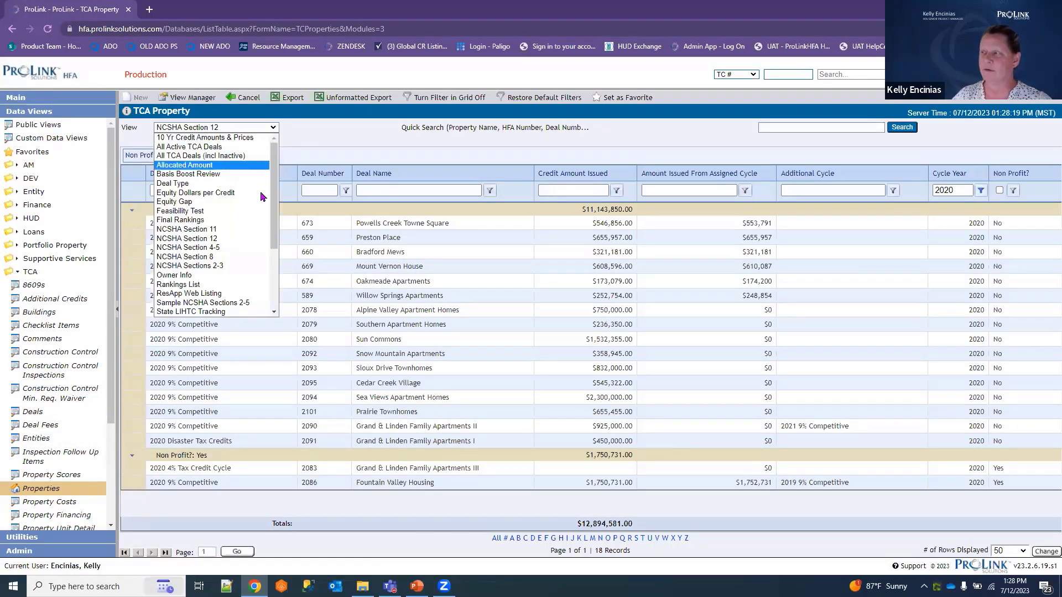
click(231, 266)
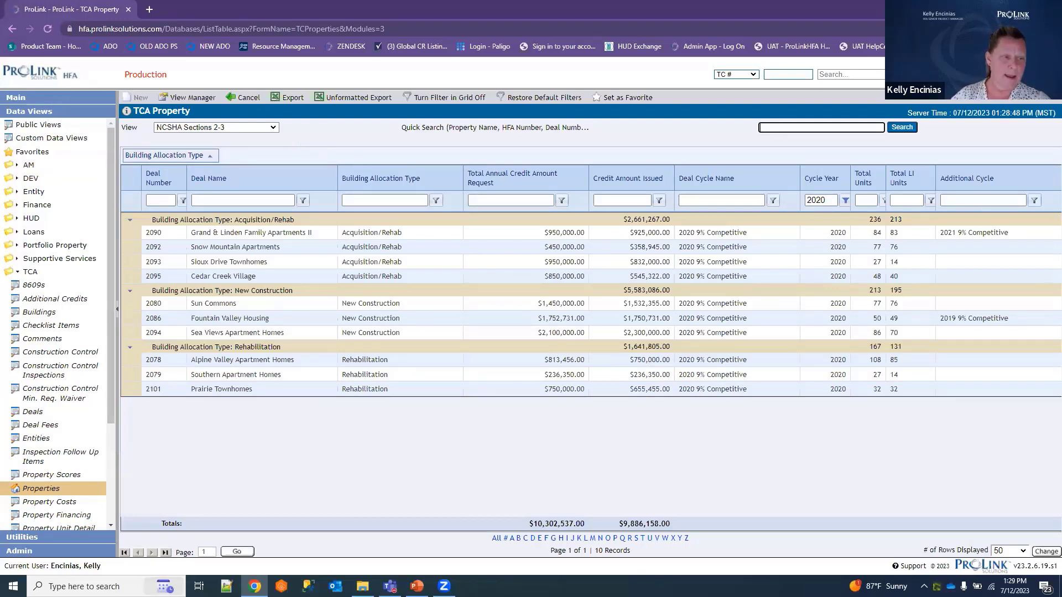
Examine the selected columns and advanced filter criteria of the NCSHA Sections 2-3 view, then close its definition.
key(alt+Tab)
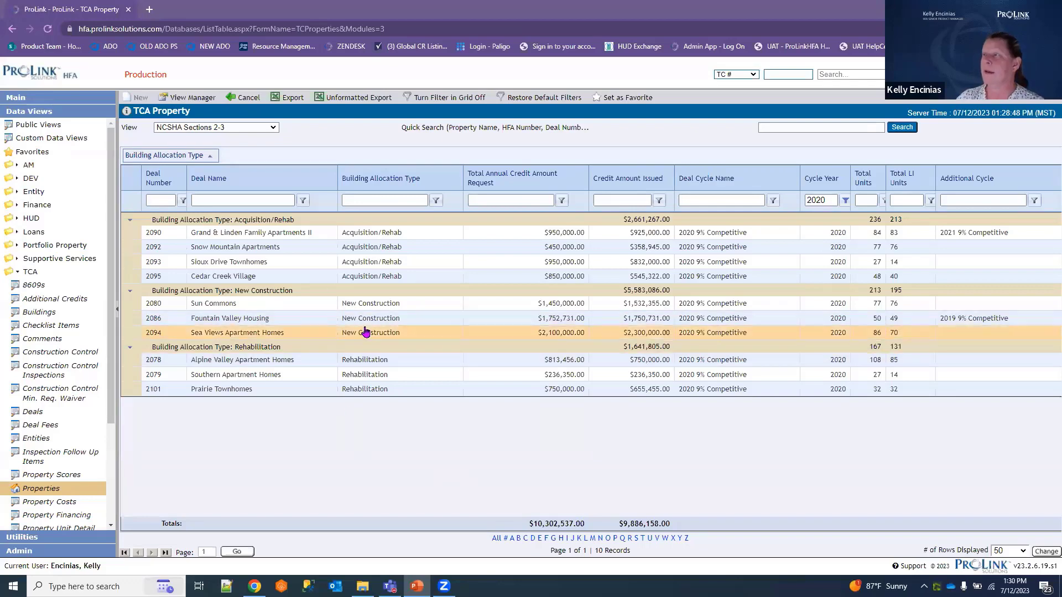
click(191, 99)
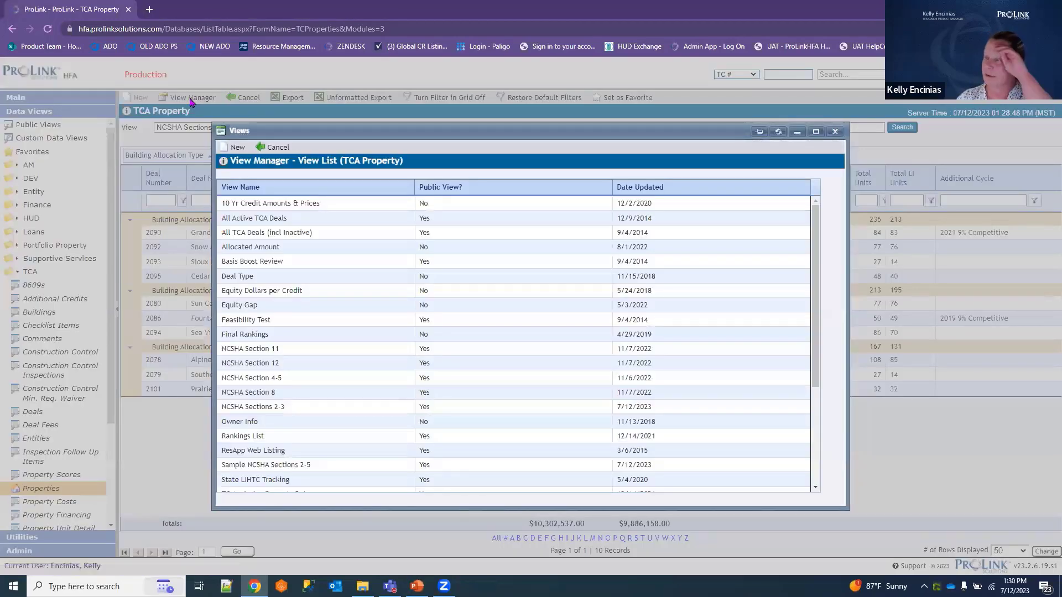
click(306, 412)
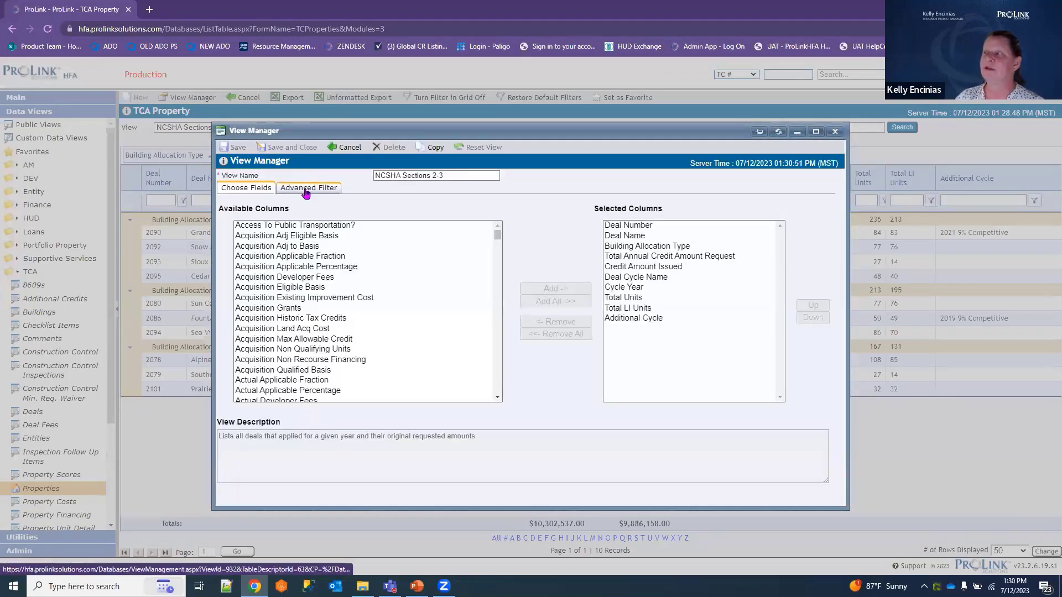
click(306, 189)
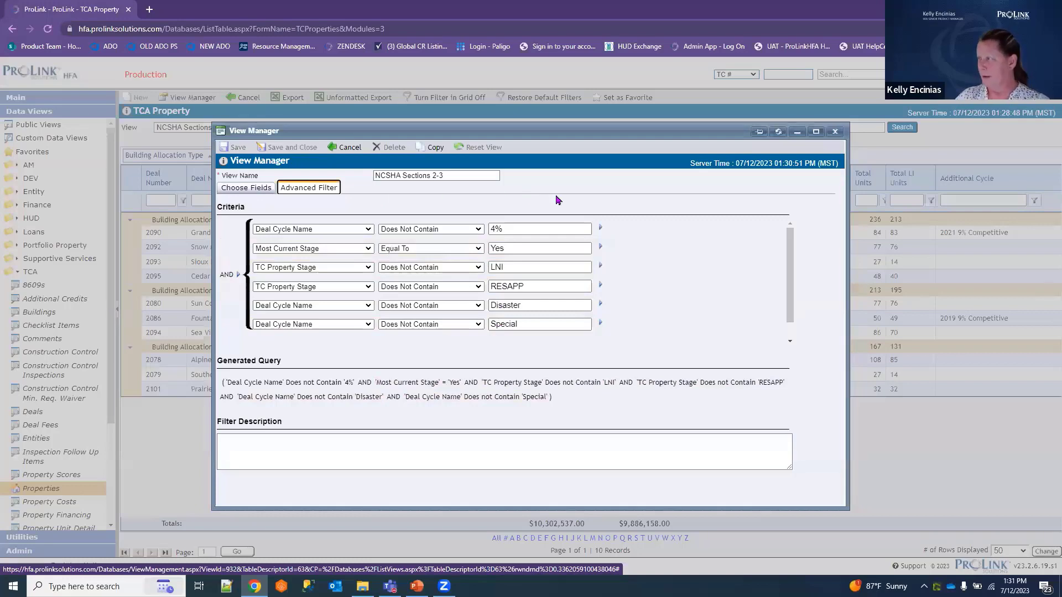
click(835, 132)
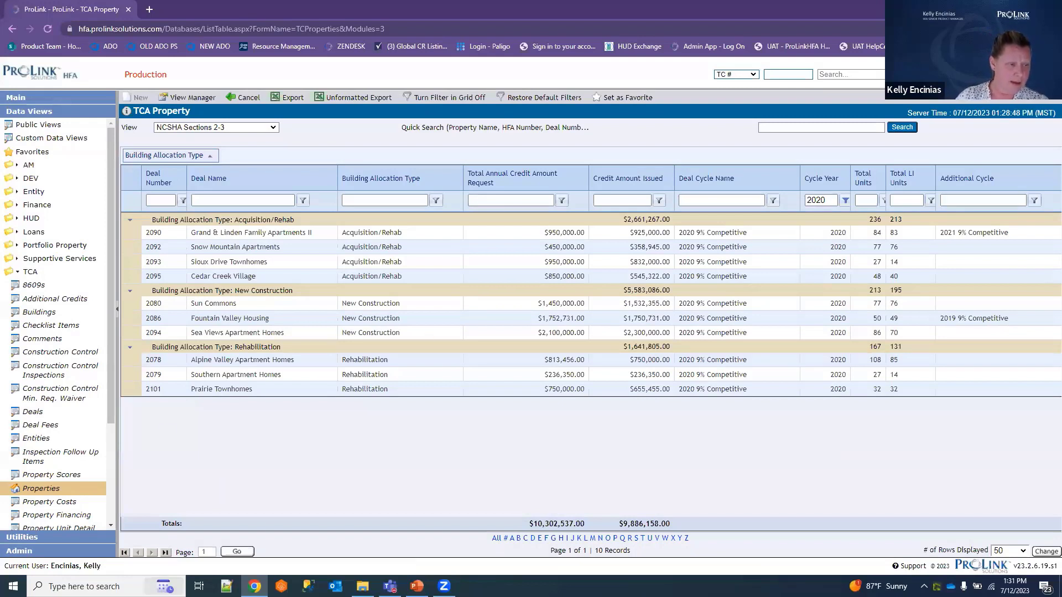
Display the NCSHA Section 4-5 view in the TCA Property list.
key(alt+Tab)
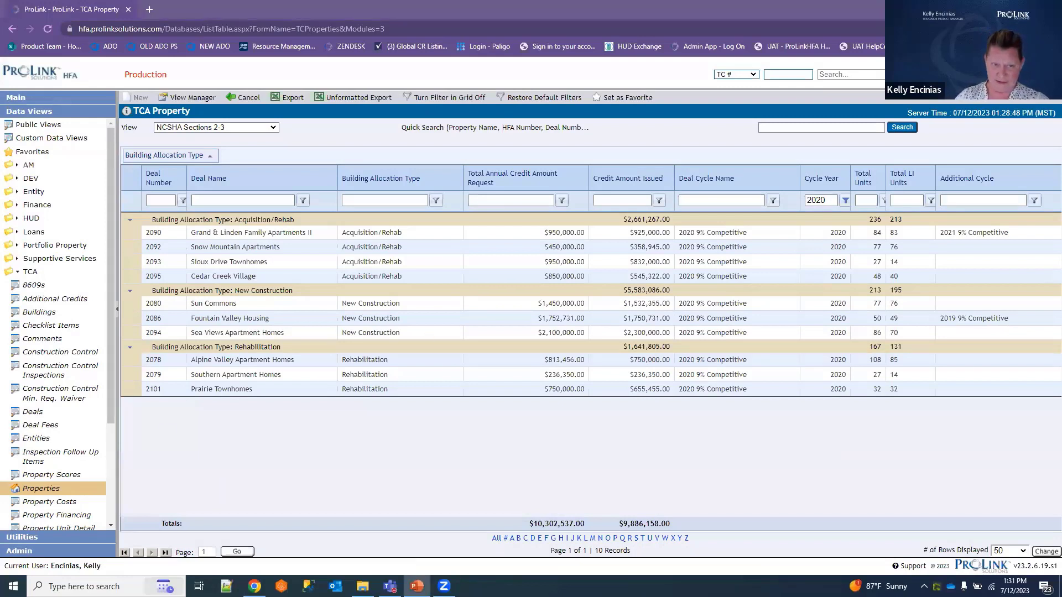
click(275, 129)
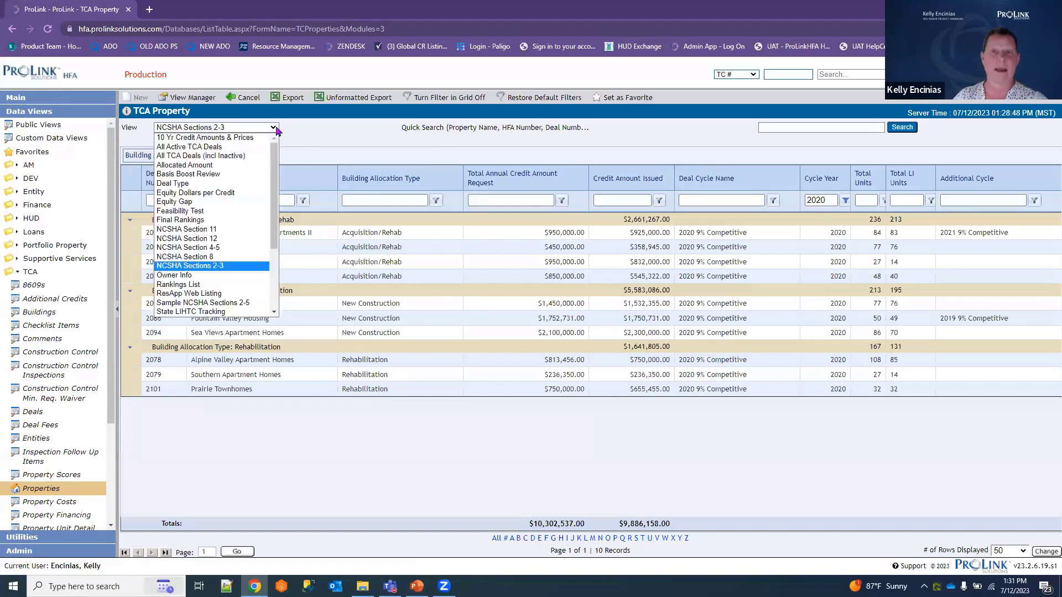
click(225, 249)
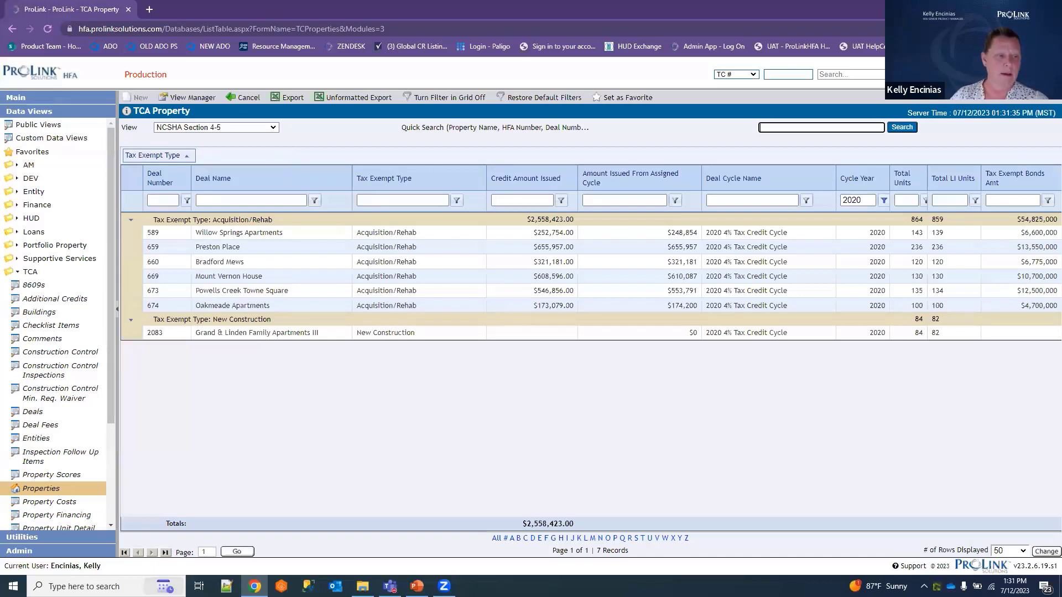
Filter the NCSHA Section 4-5 property list to Cycle Year equal to 2021.
key(alt+Tab)
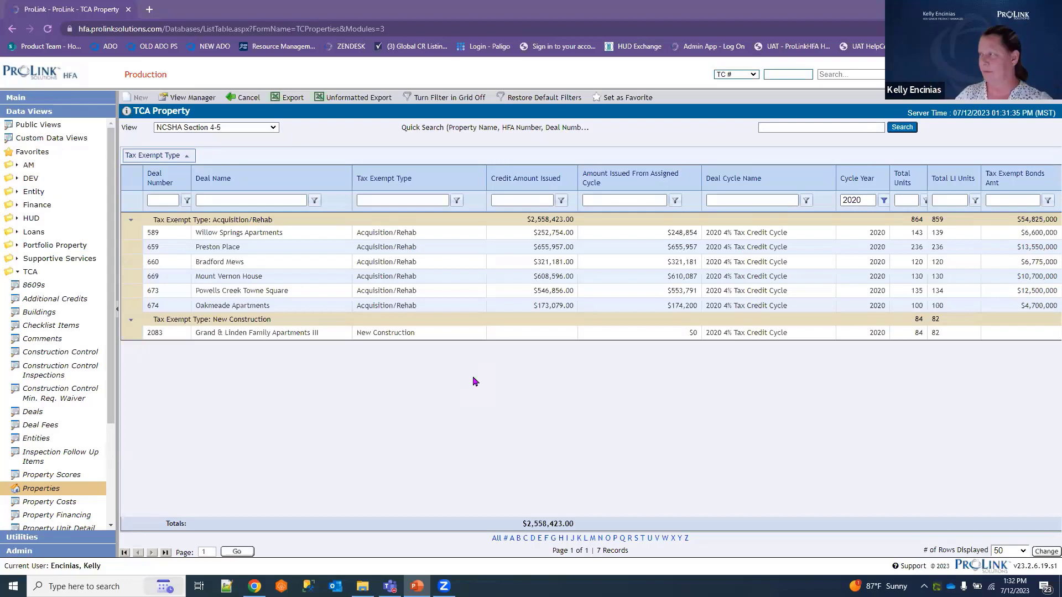
click(868, 200)
drag(868, 201, 840, 201)
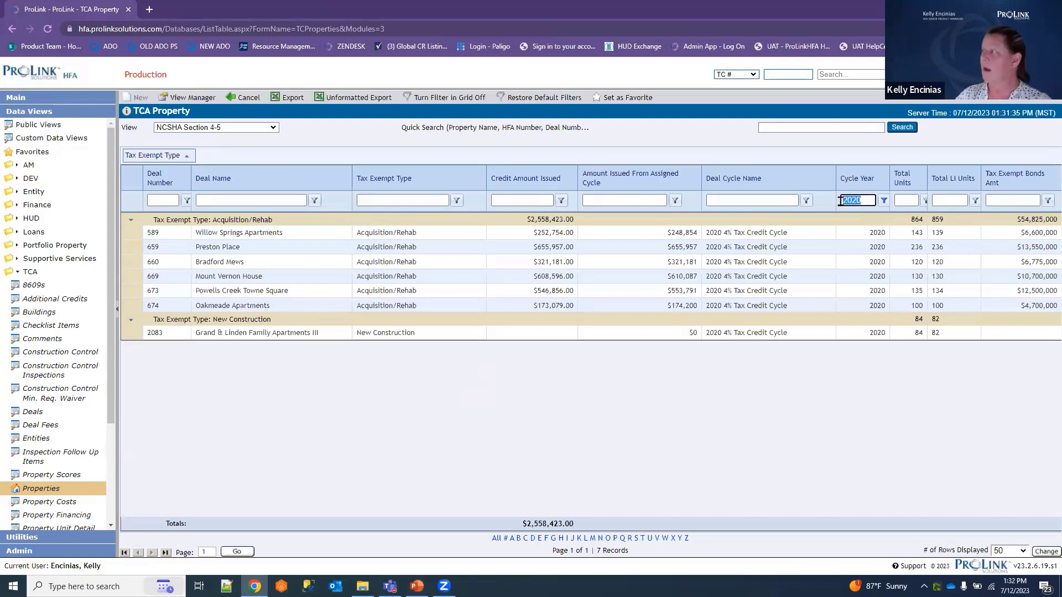
text(02)
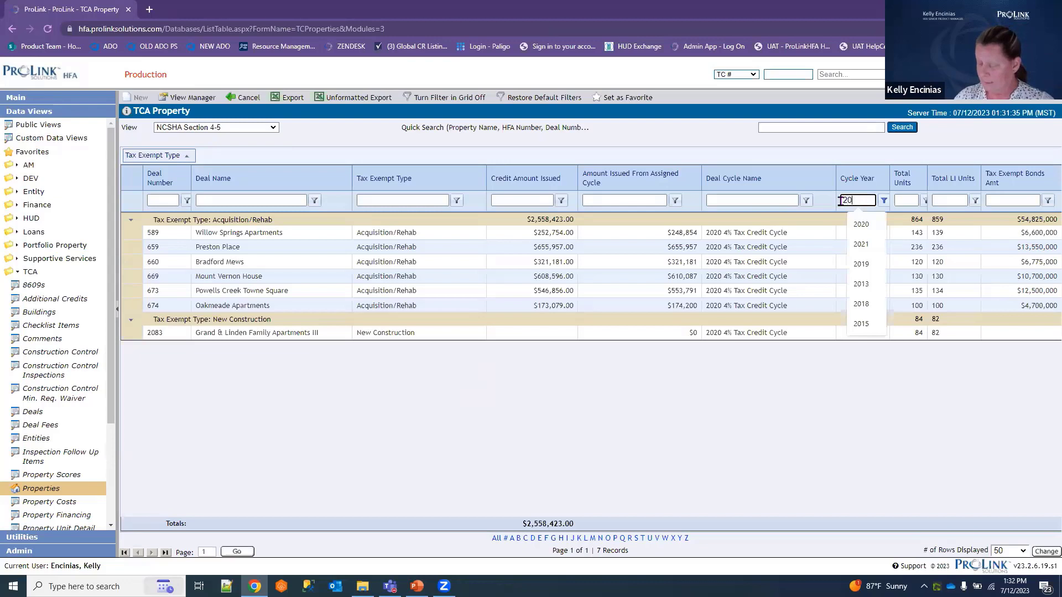
text(1)
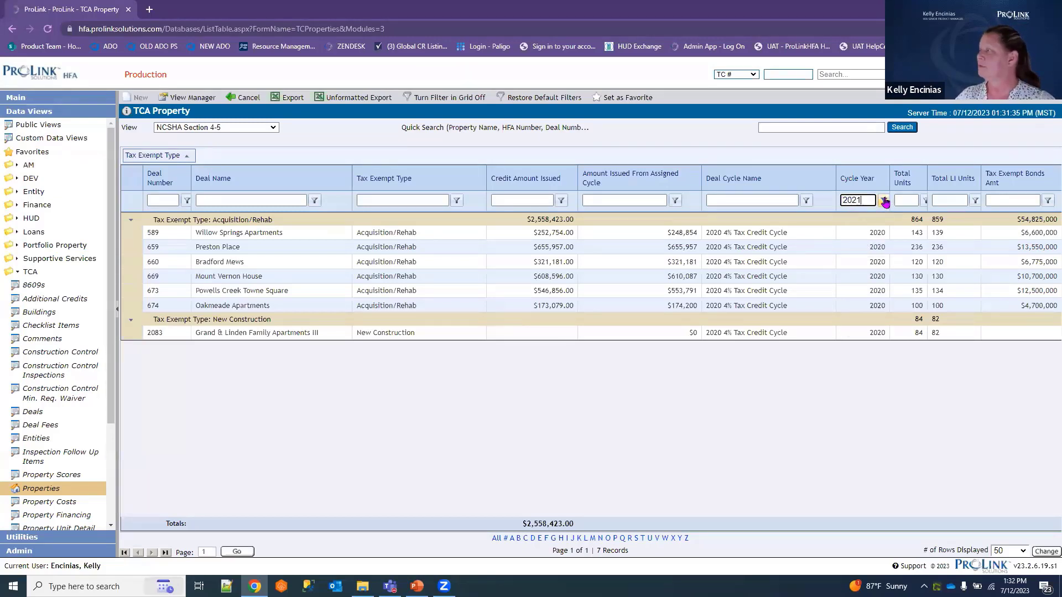
click(885, 201)
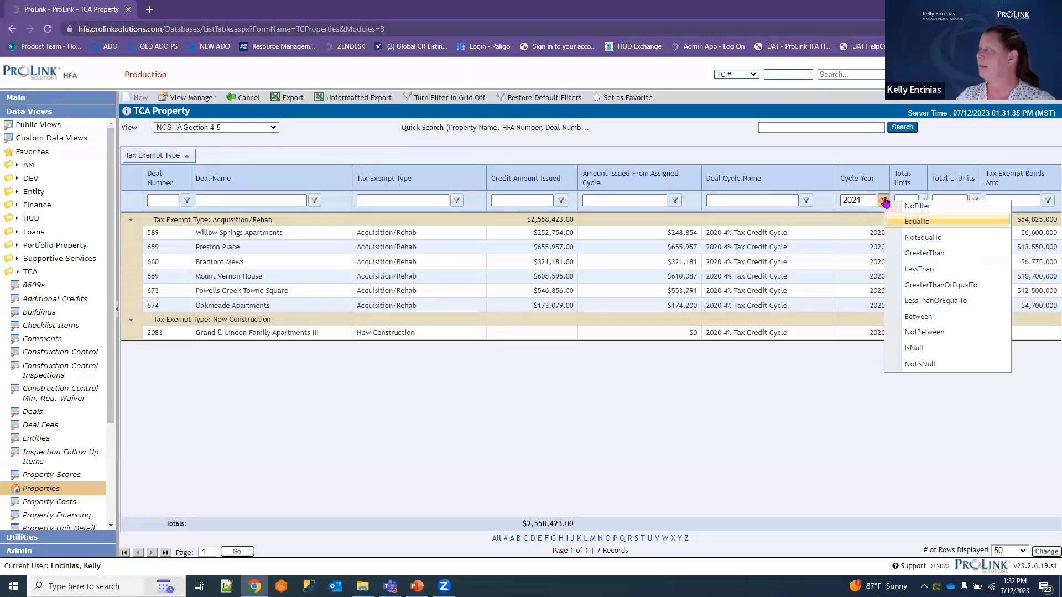
click(933, 226)
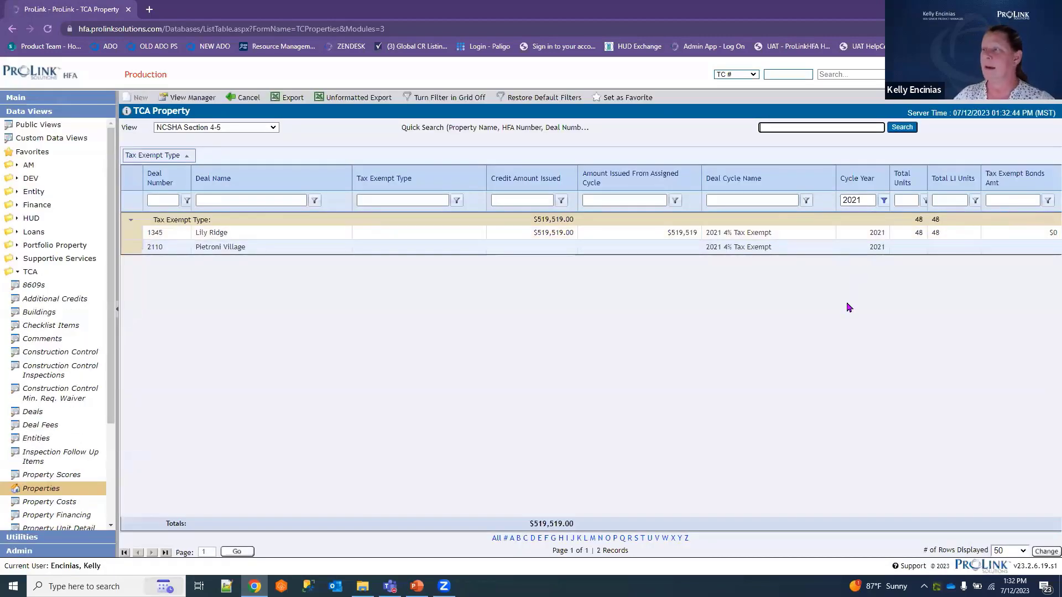
Restore the Cycle Year filter of the NCSHA Section 4-5 list to equal 2020.
drag(862, 200, 843, 200)
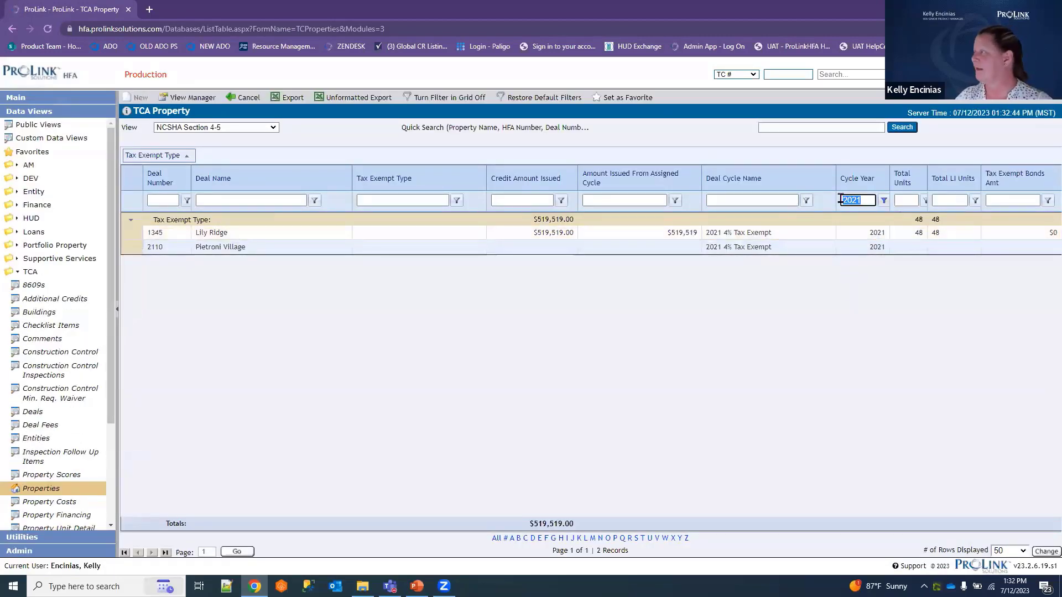
text(2)
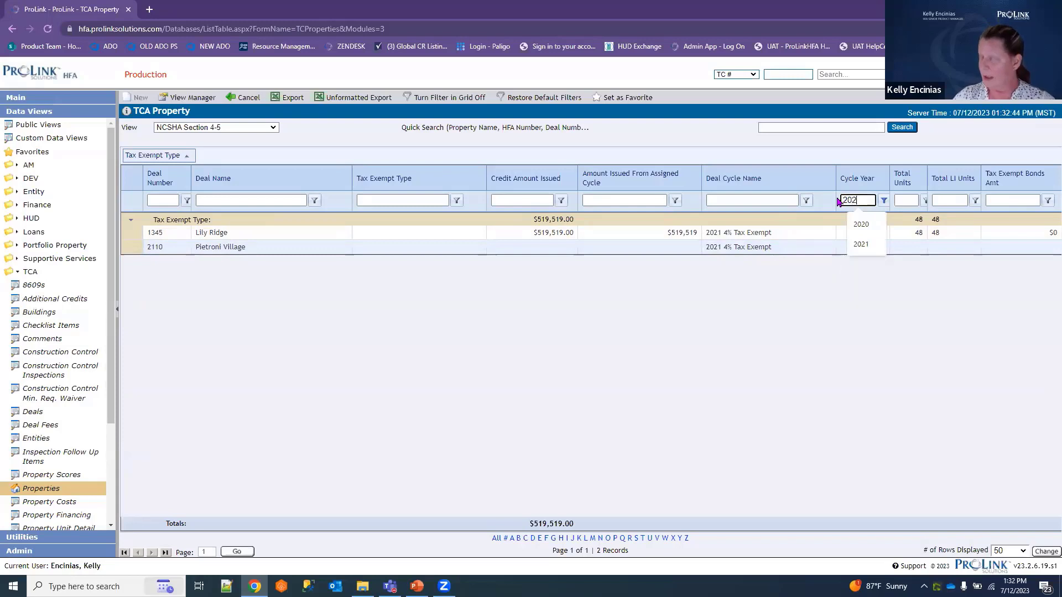
text(0)
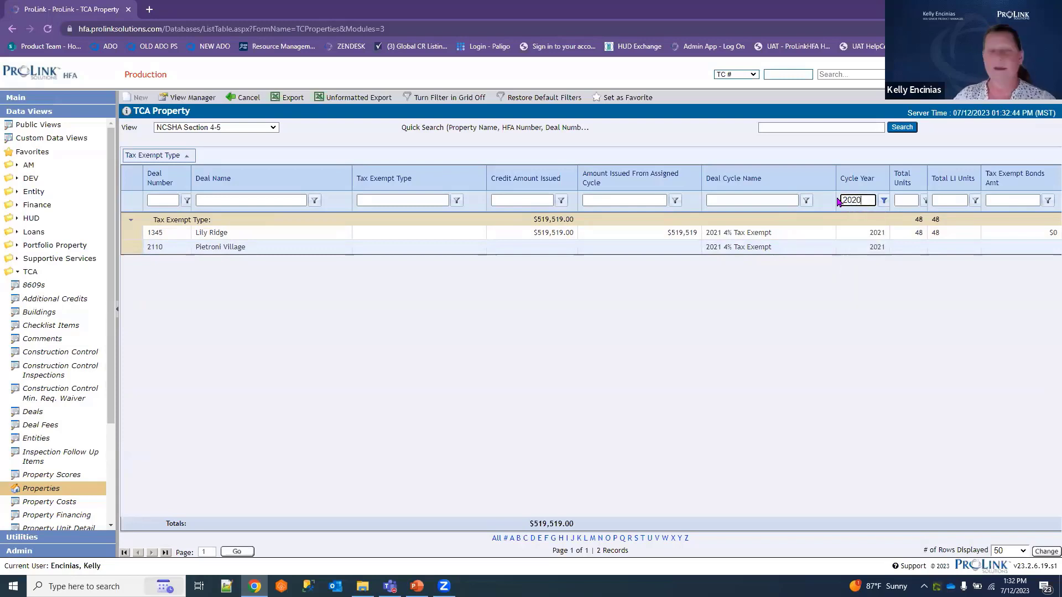
click(884, 201)
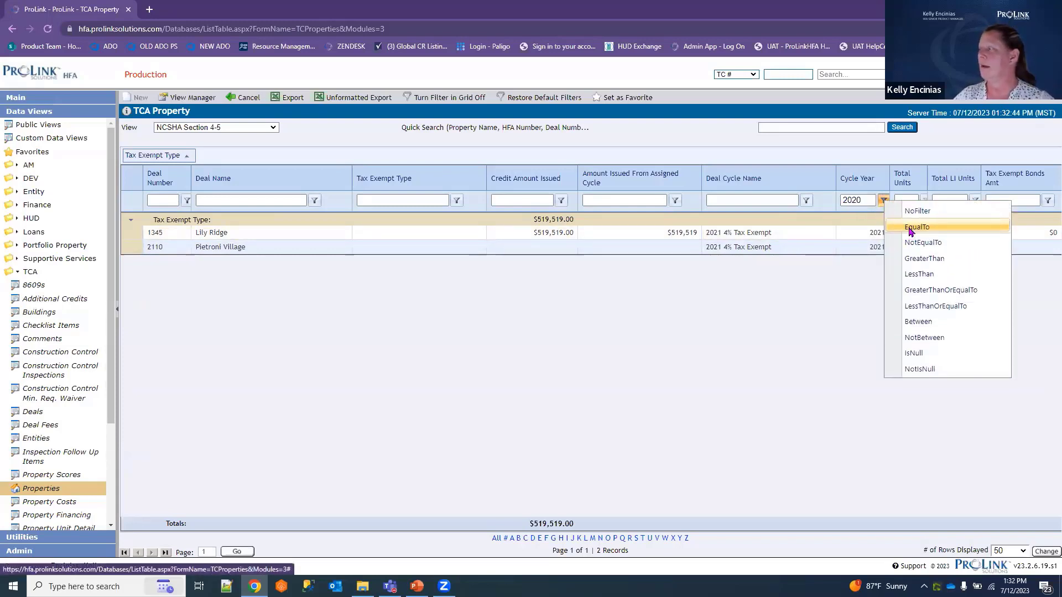
click(910, 228)
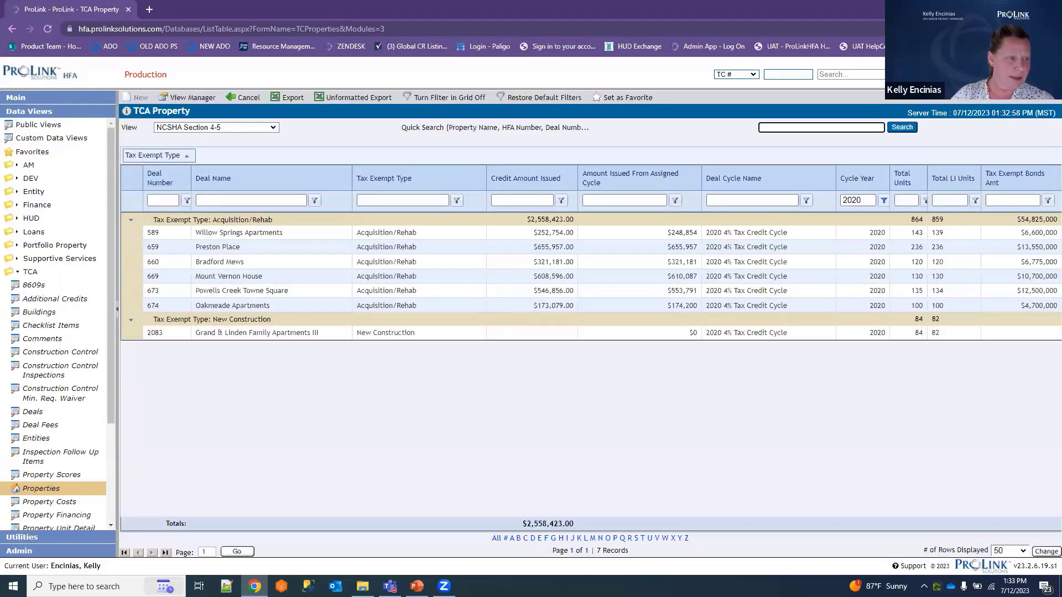
Open the TCA Unit Mix list and display its NCSHA Section 7 view.
key(alt+Tab)
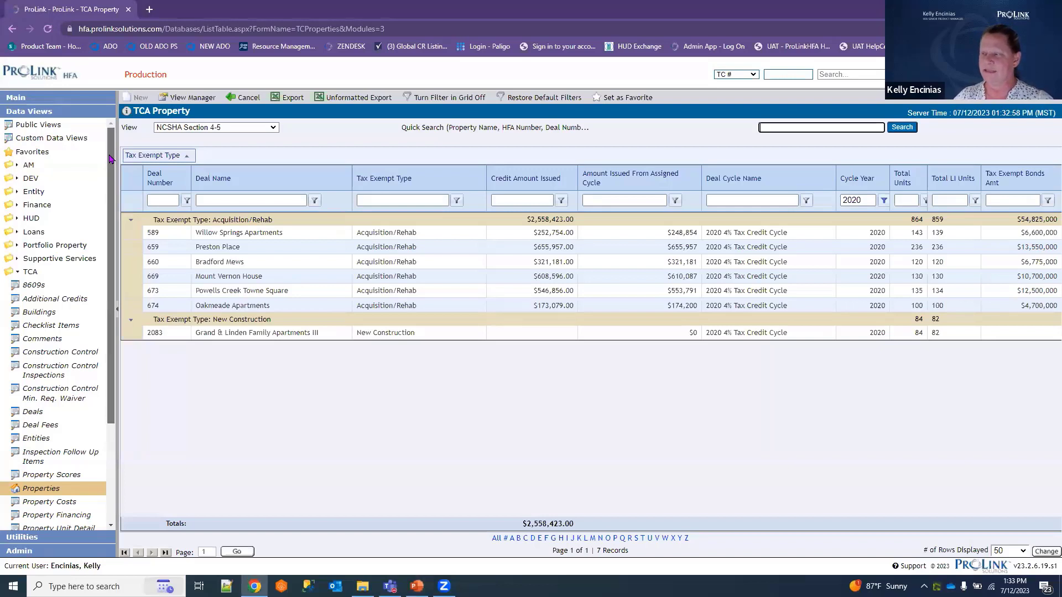
scroll(58, 331, down, 5)
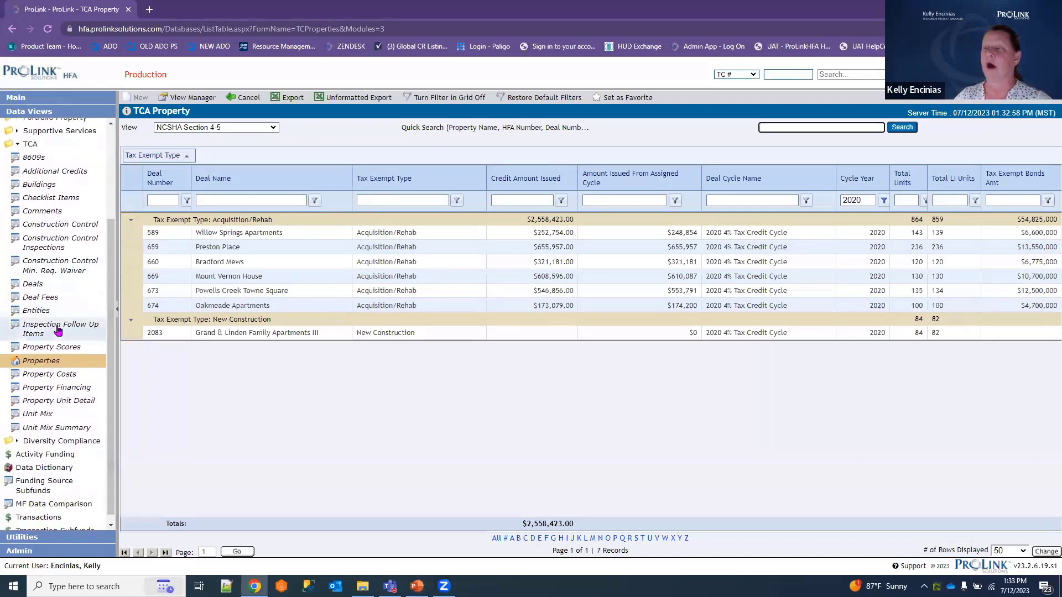
click(50, 416)
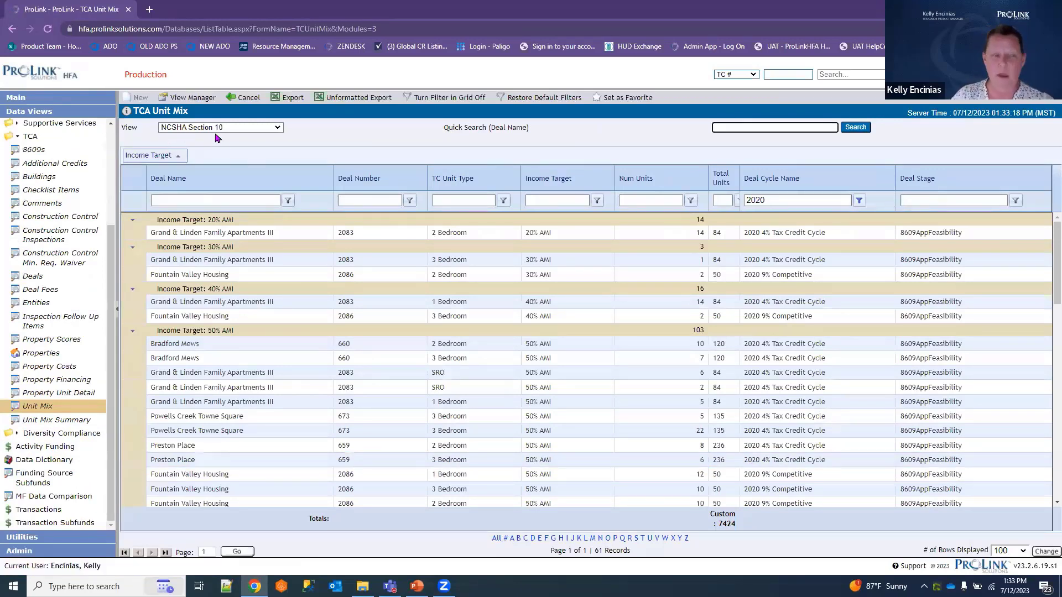
click(277, 131)
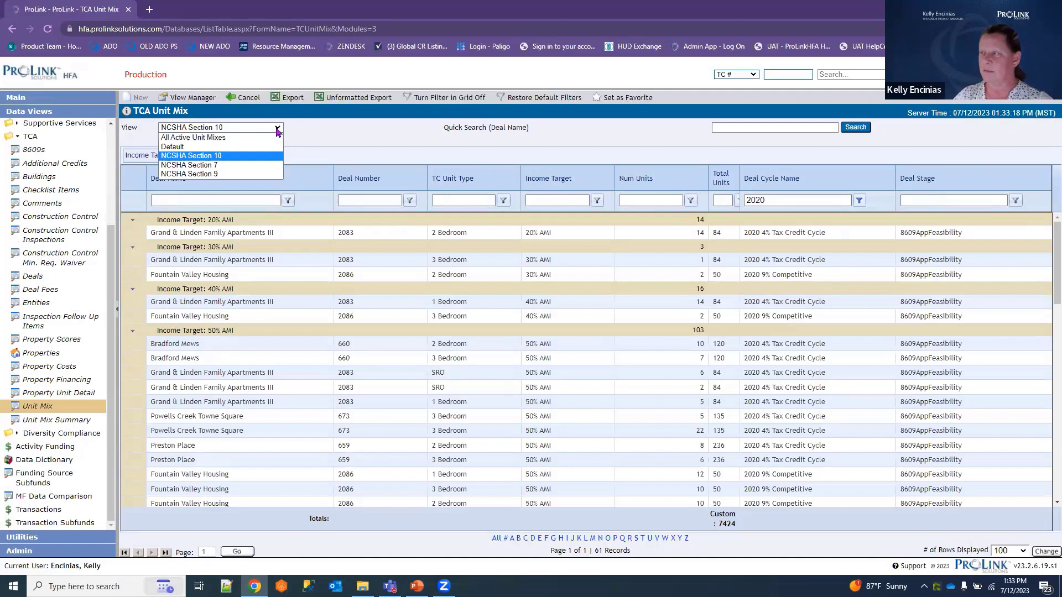
click(235, 166)
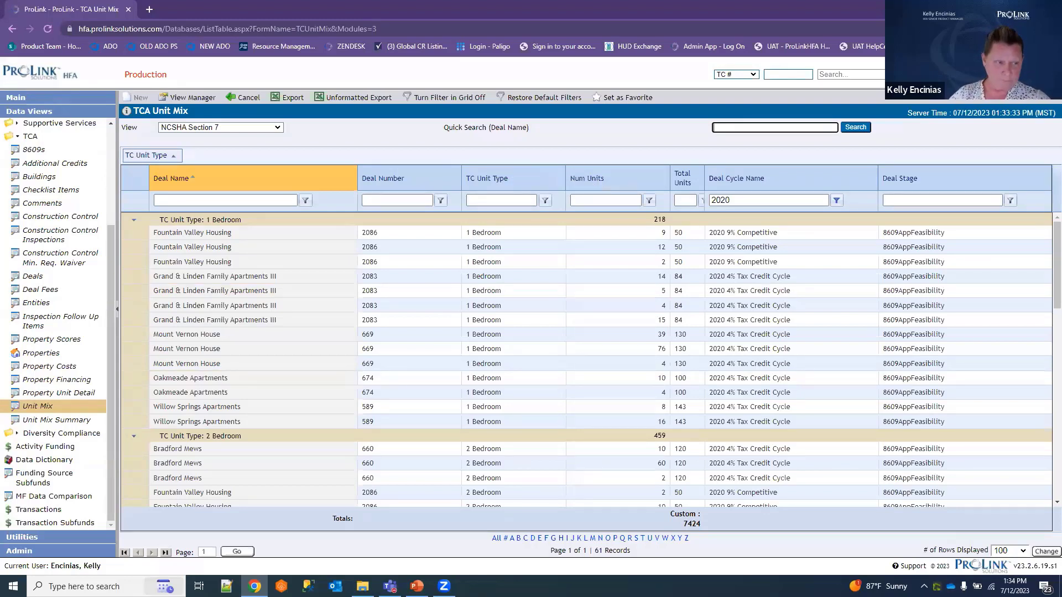
Switch to Excel and review the bedroom-type totals and percentages in Section 7.xlsx with the window enlarged, then minimize the workbook.
key(alt+Tab)
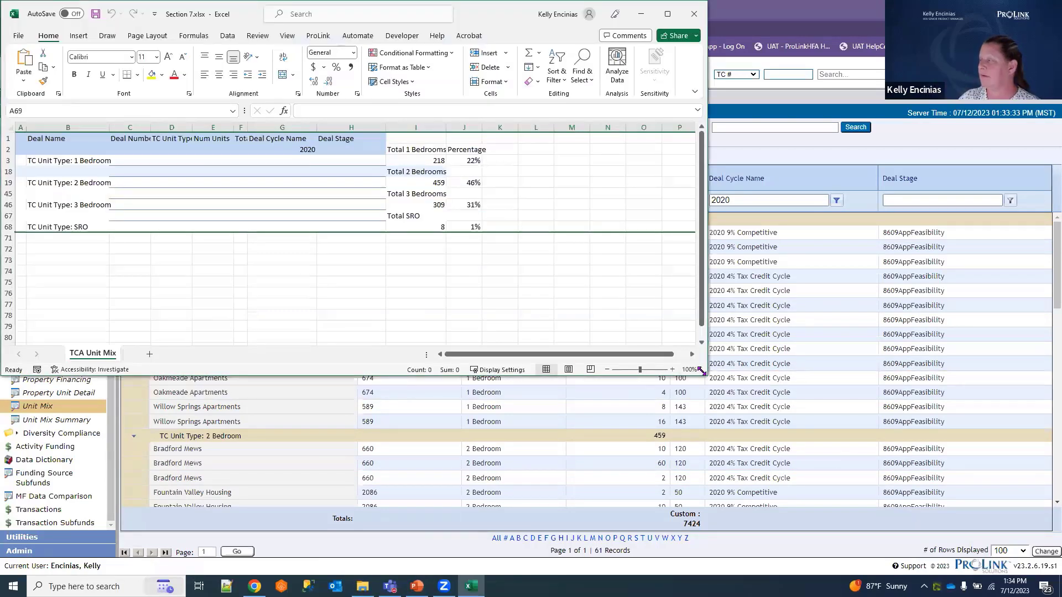
drag(701, 372, 832, 404)
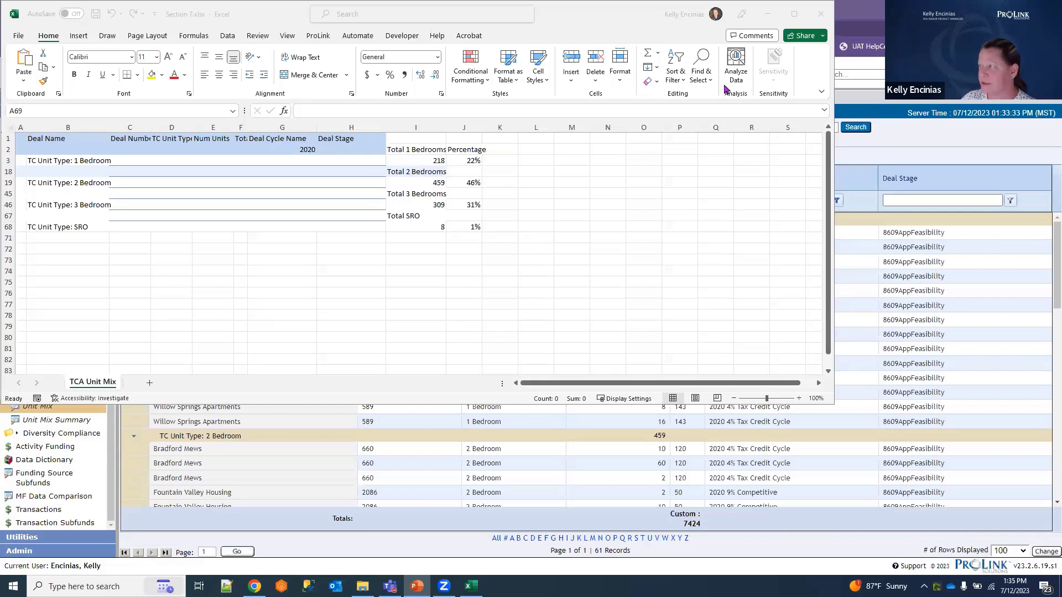
click(766, 16)
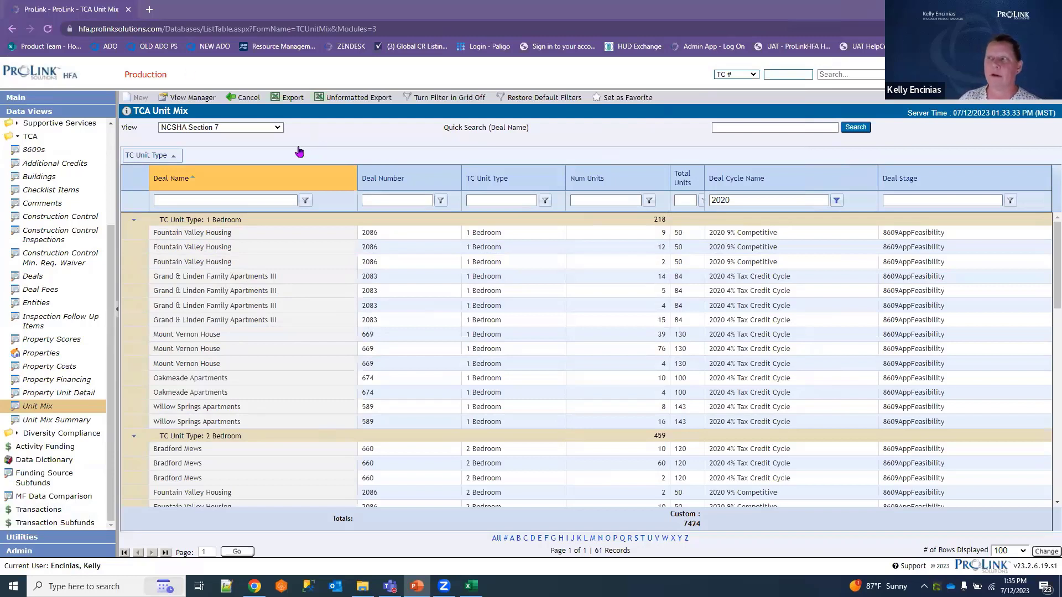
Display the NCSHA Section 9 view of the Unit Mix list and review the income-target percentages in the Section 9.xlsx workbook in Excel.
click(278, 128)
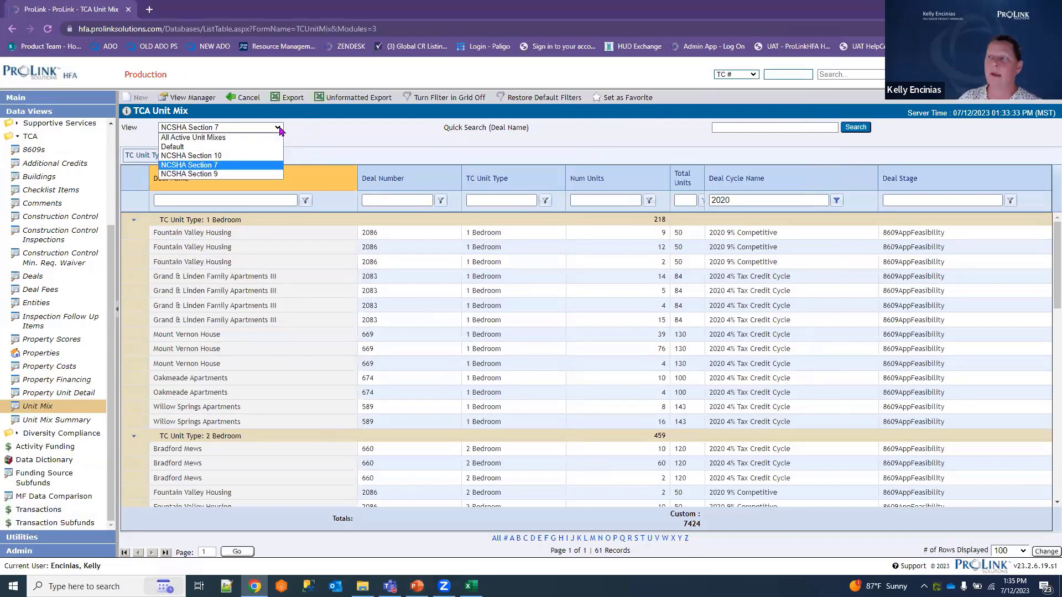
click(220, 175)
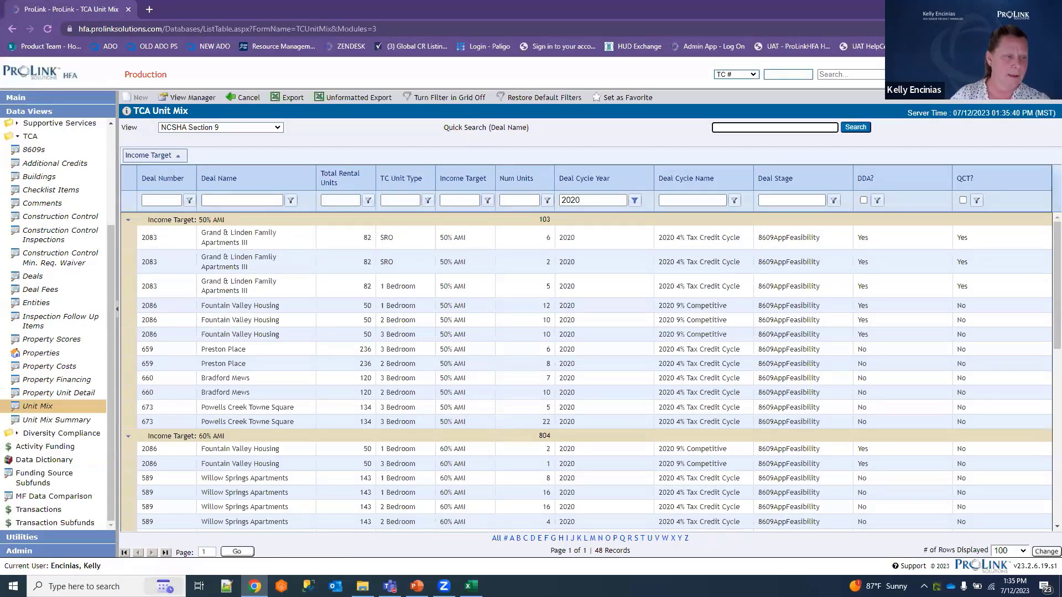
key(alt+Tab)
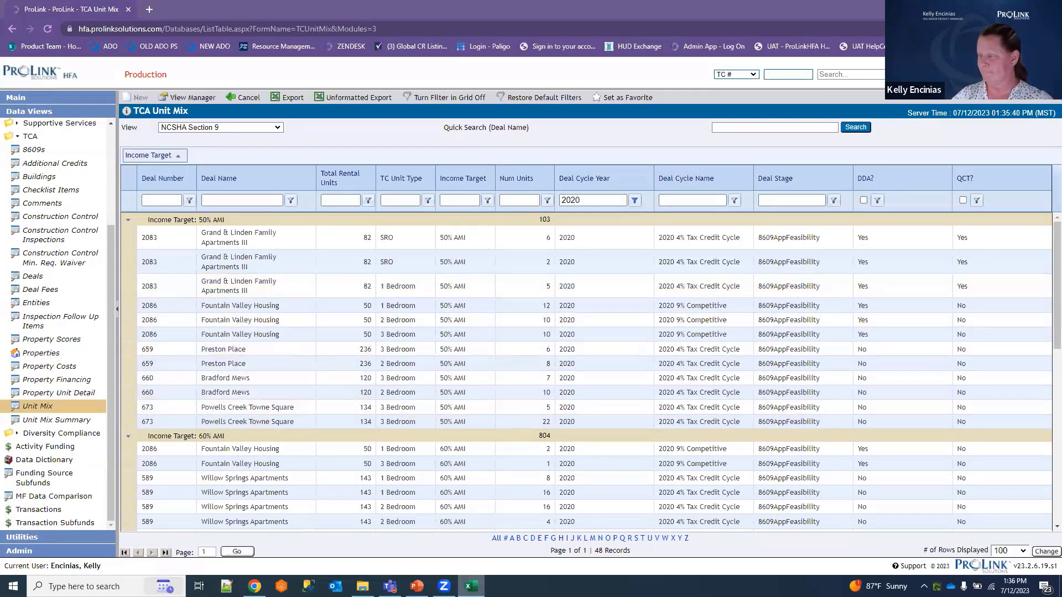
click(471, 586)
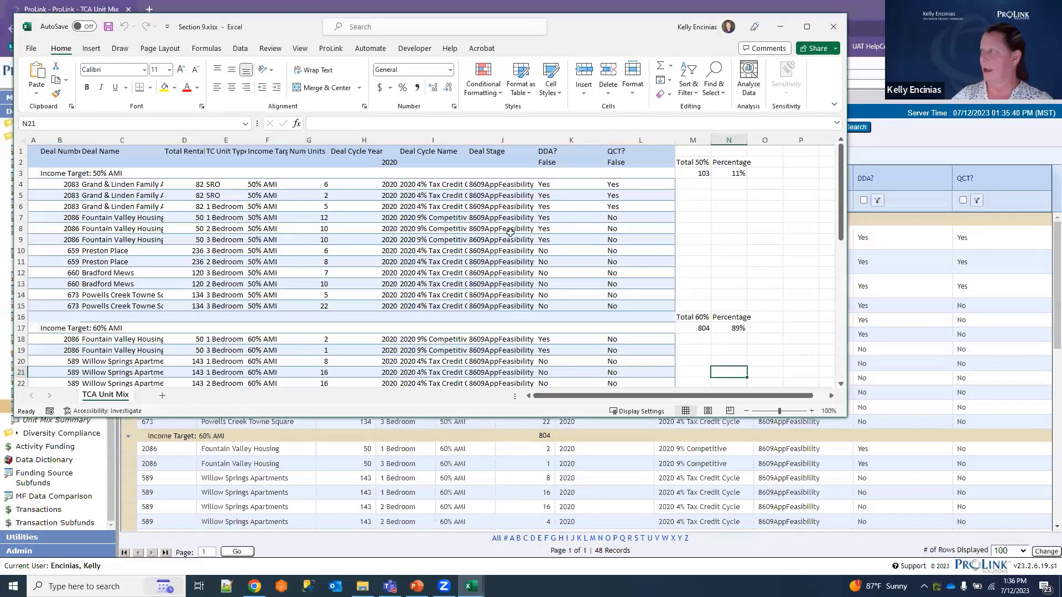
click(774, 29)
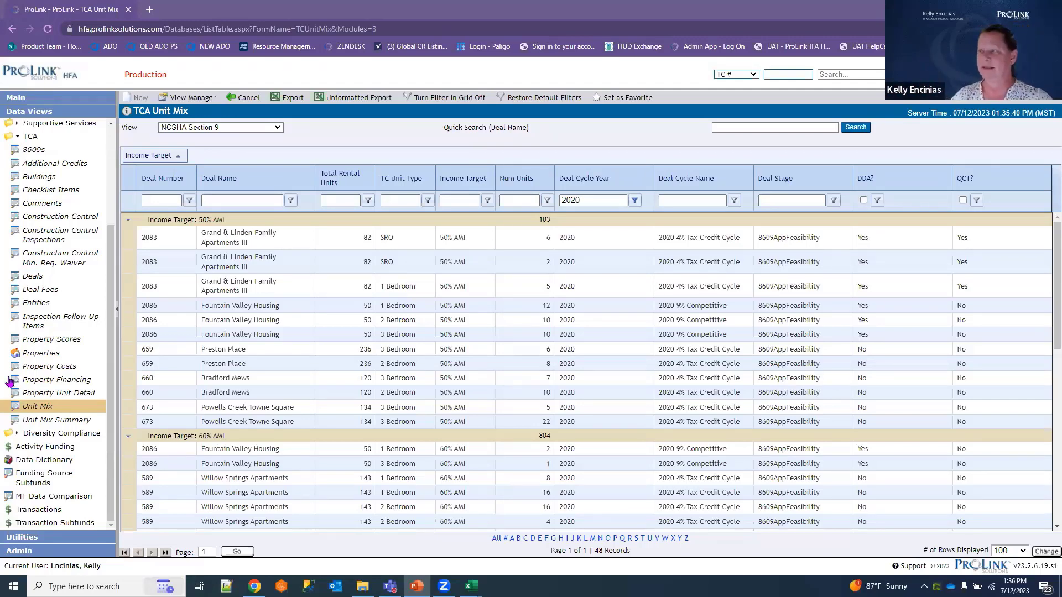
Display the NCSHA Section 10 view in the TCA Unit Mix list.
click(279, 132)
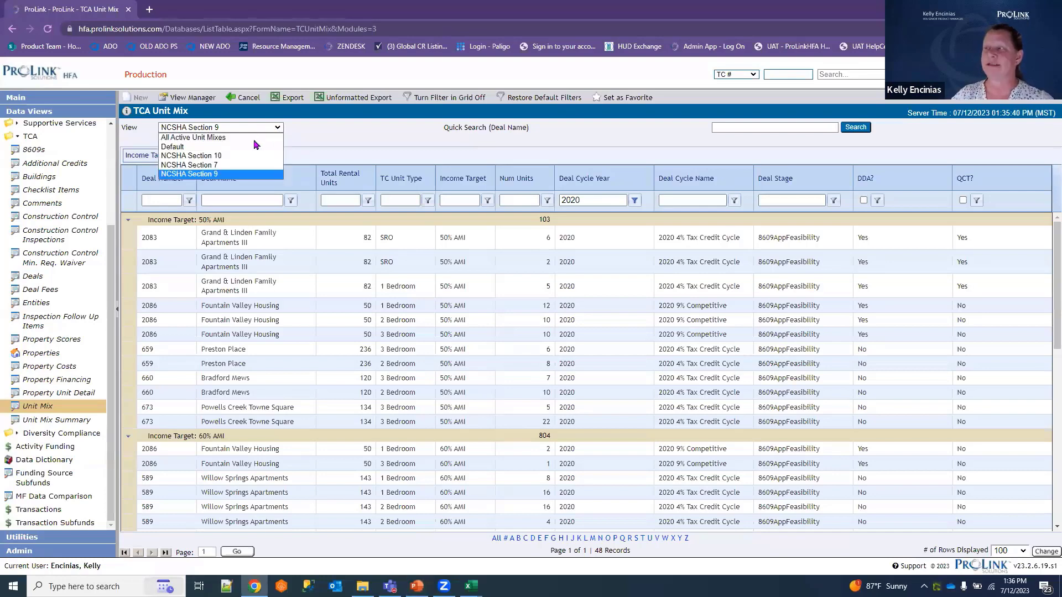
click(242, 160)
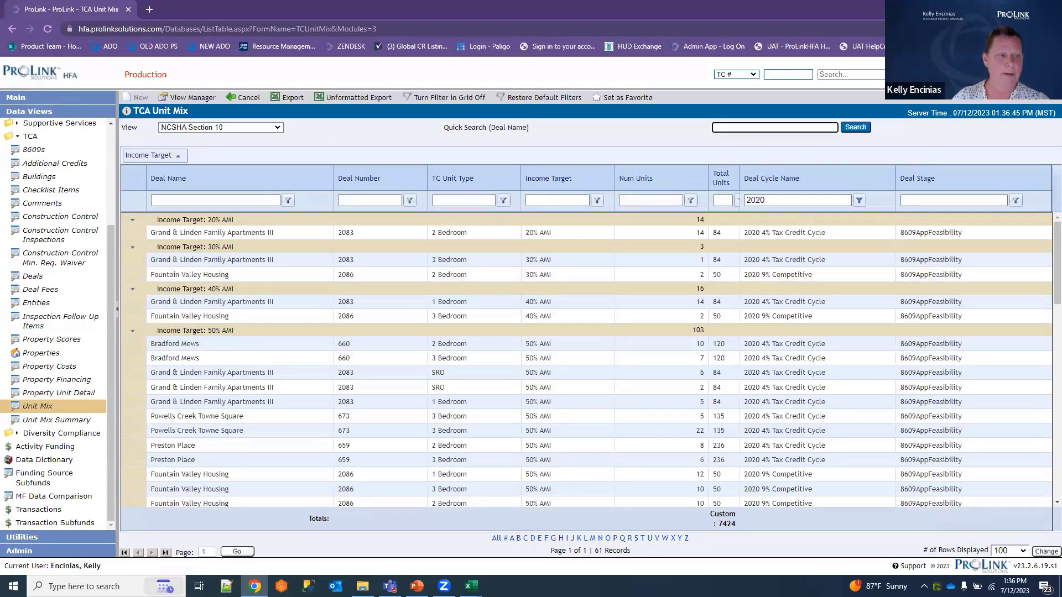
key(alt+Tab)
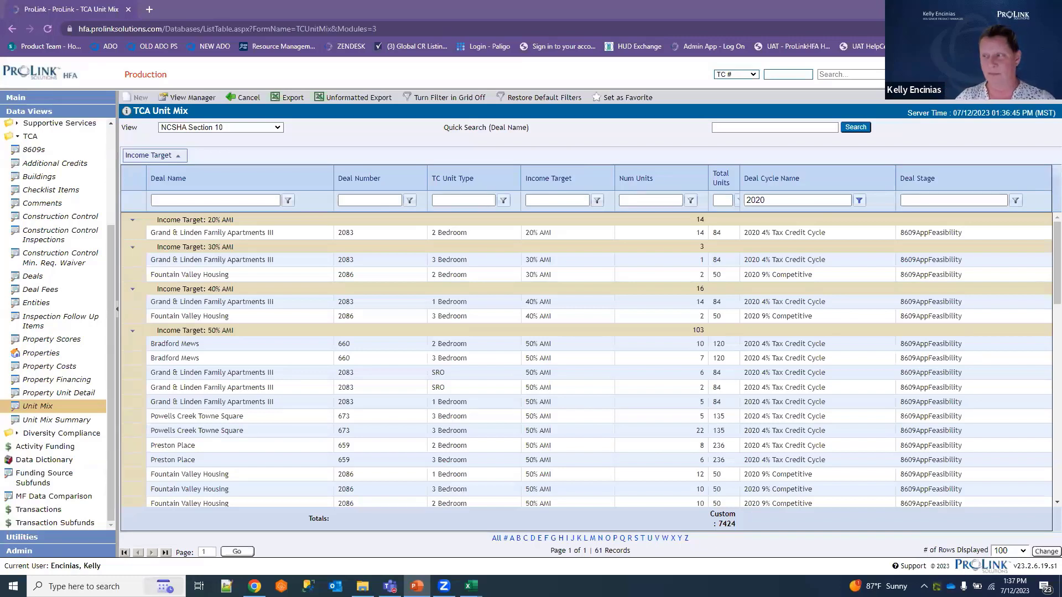
Return to the TCA Property list and display its NCSHA Section 11 view.
click(58, 355)
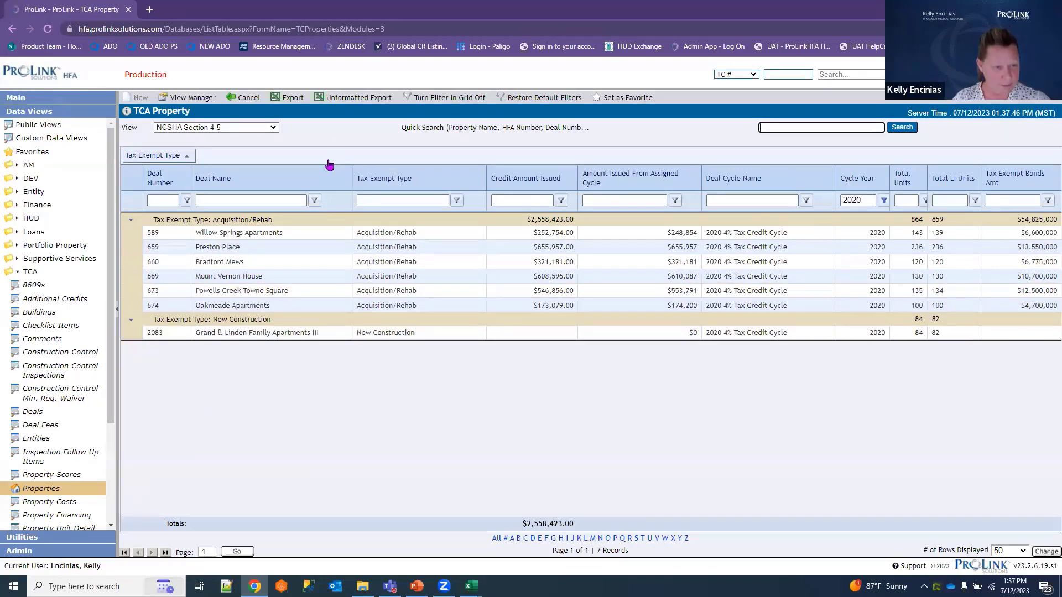
click(273, 128)
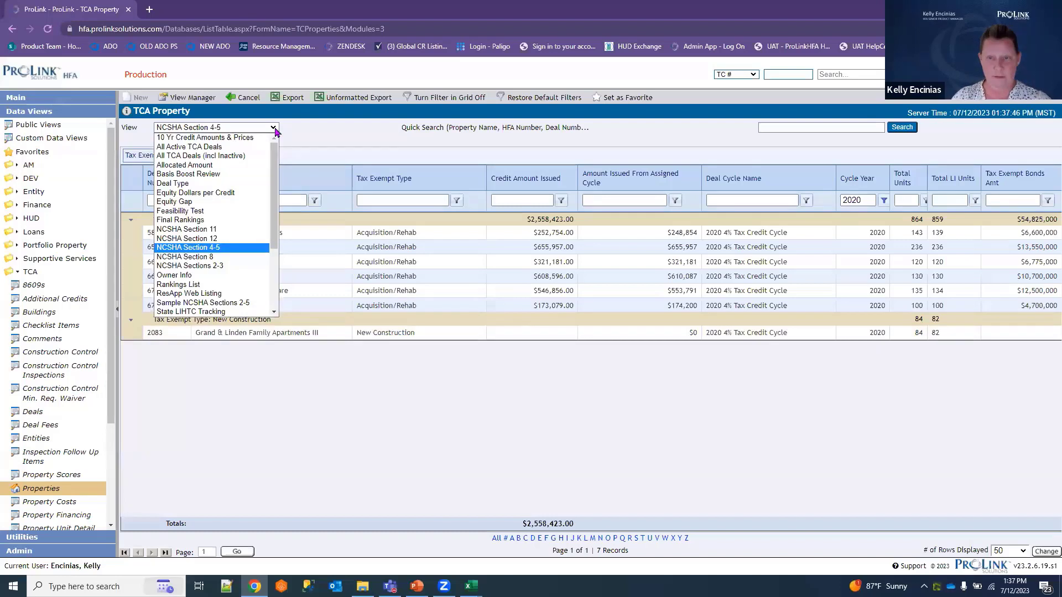
click(191, 229)
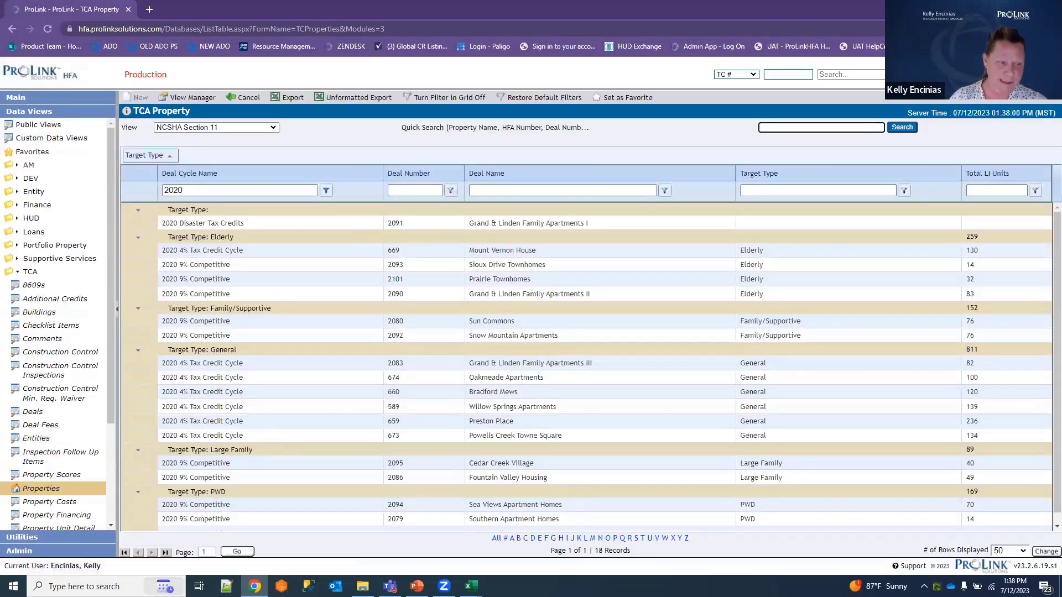
key(alt+Tab)
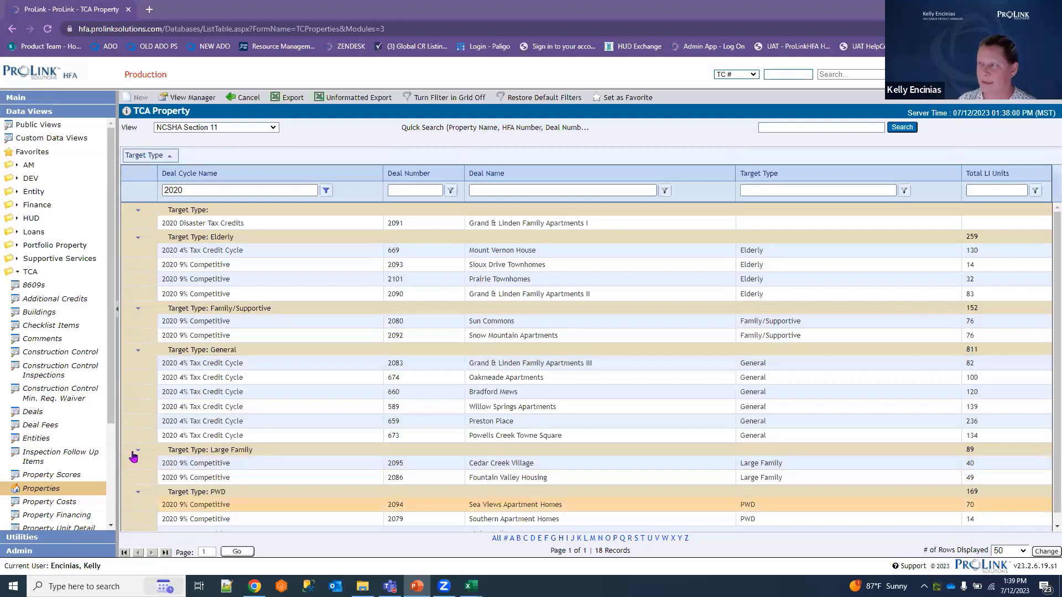
Display the NCSHA Section 12 view in the TCA Property list.
click(273, 128)
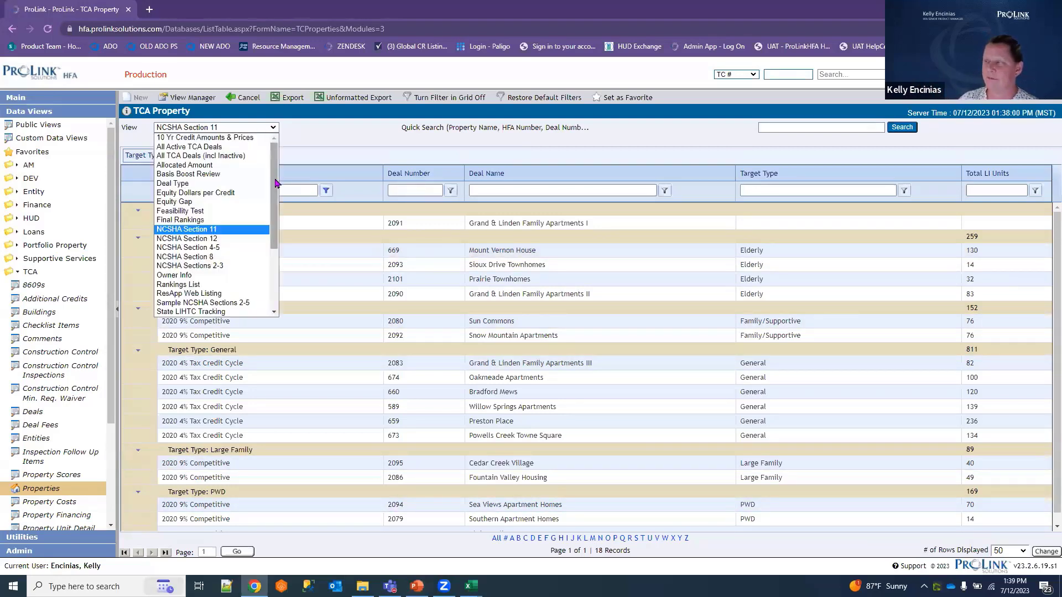
click(247, 239)
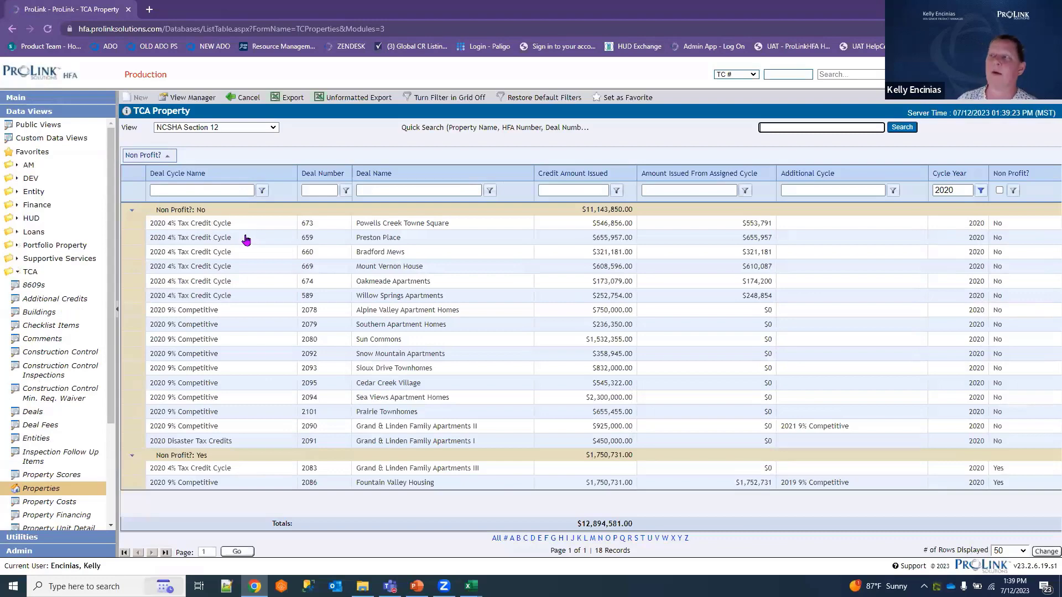
click(244, 128)
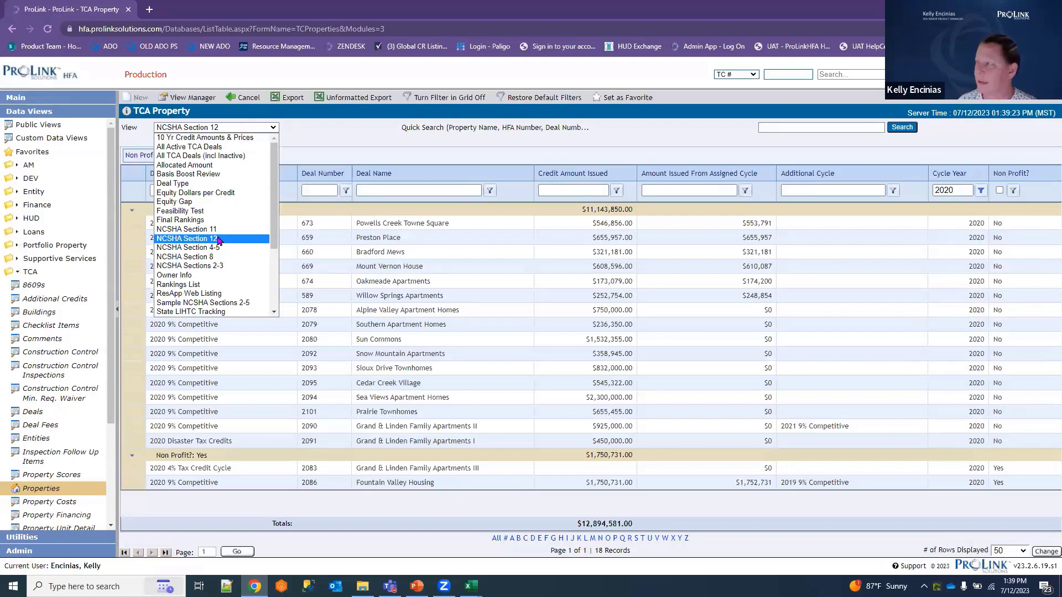
click(682, 142)
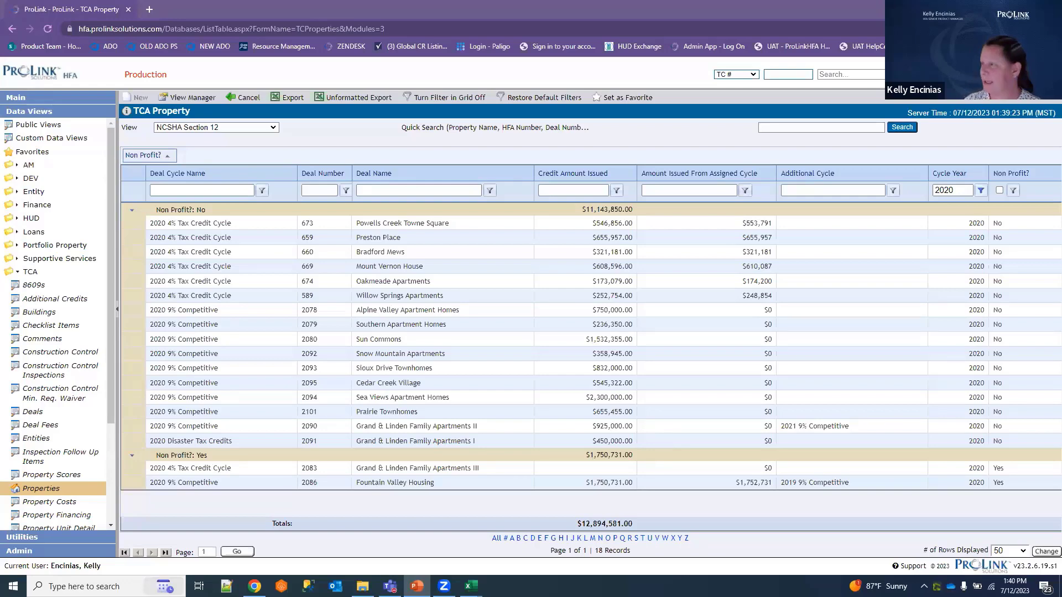
Switch to PowerPoint and start the slide show from the current Section 12: Nonprofit Allocations slide.
key(alt+Tab)
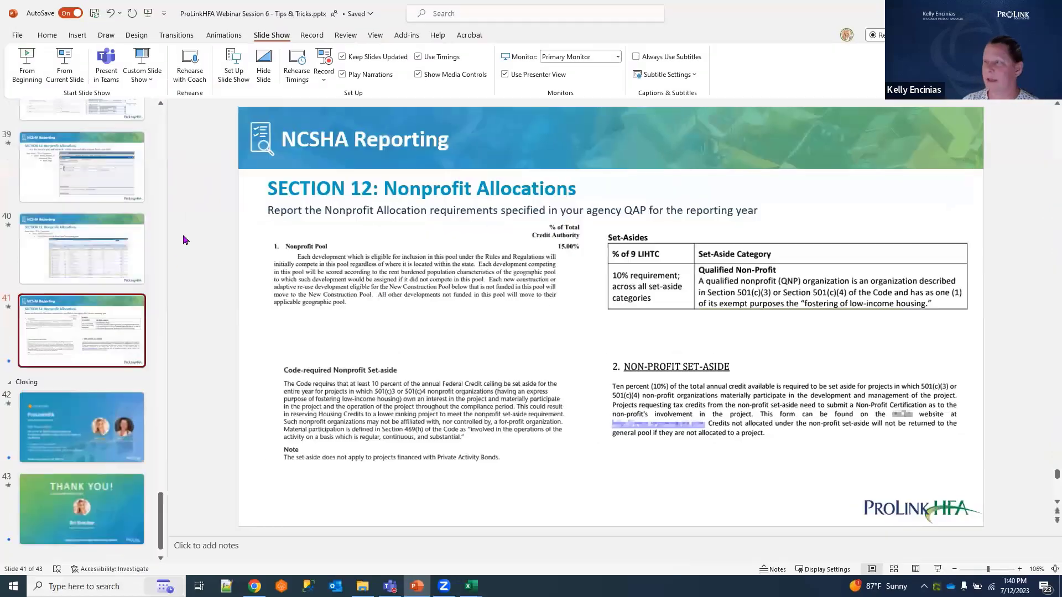
click(66, 71)
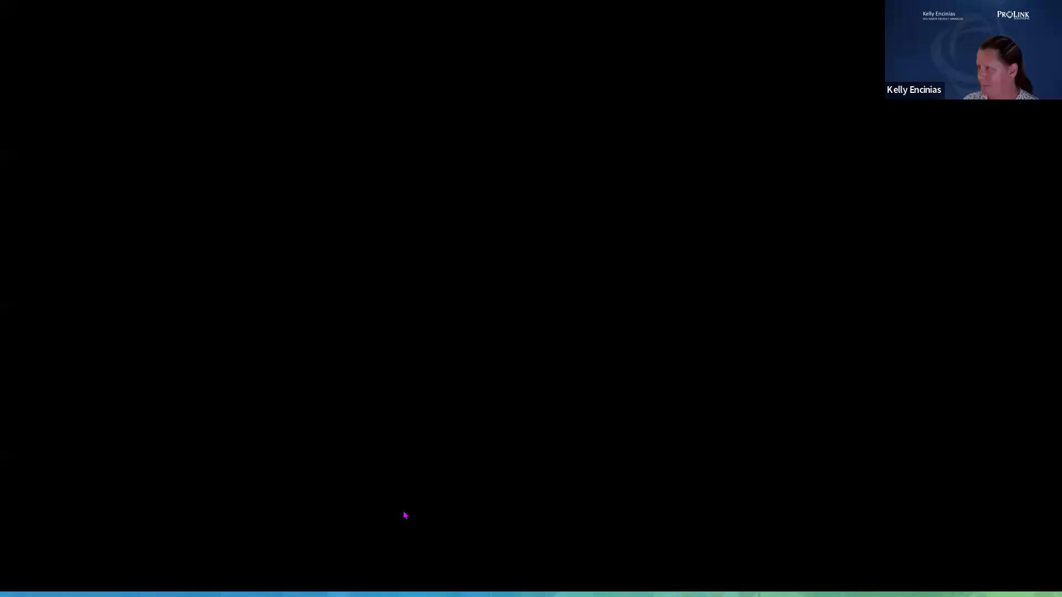